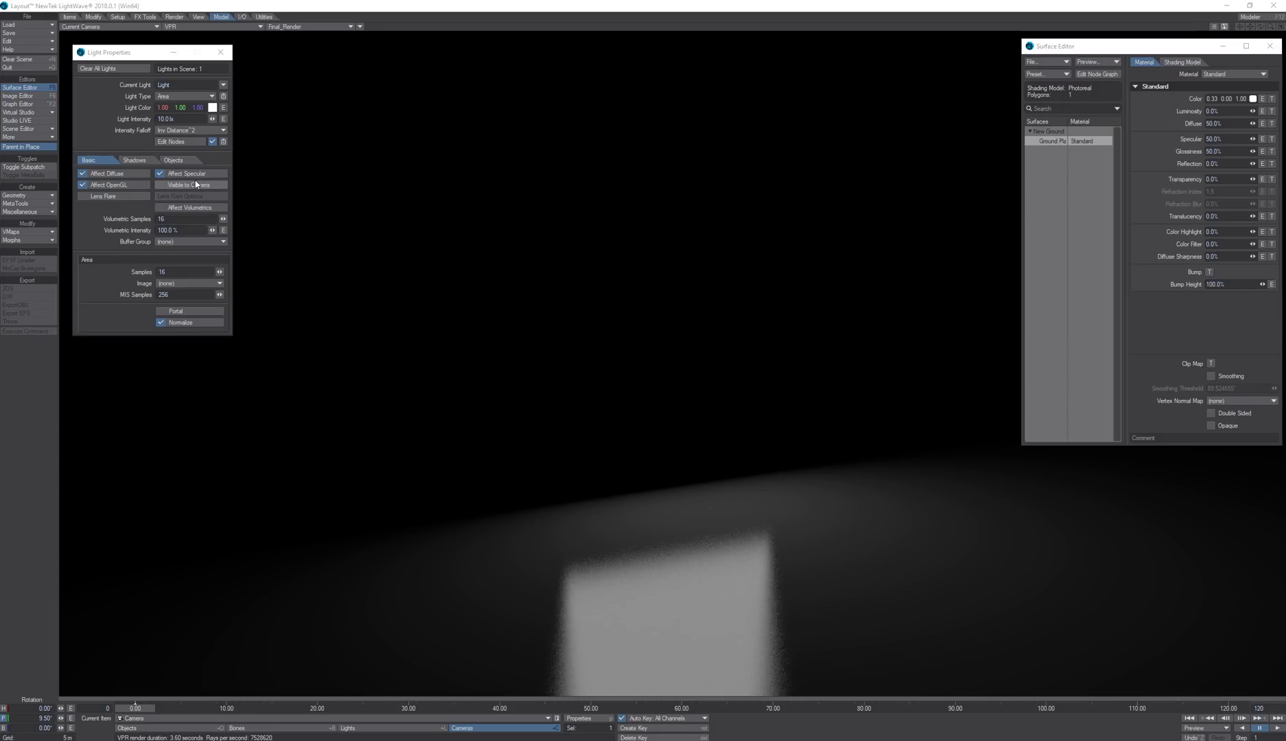
- Open the area light's node graph, leaving the light hidden from the camera
click(194, 185)
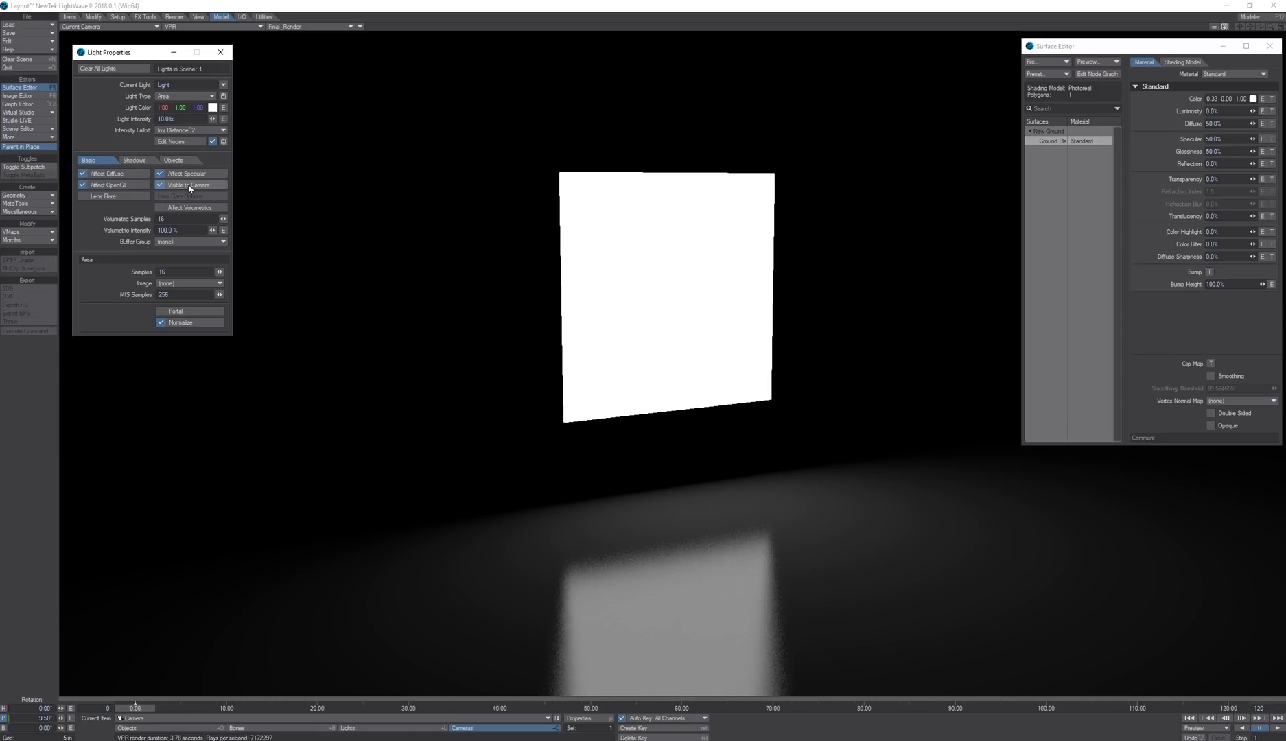
click(190, 185)
click(180, 141)
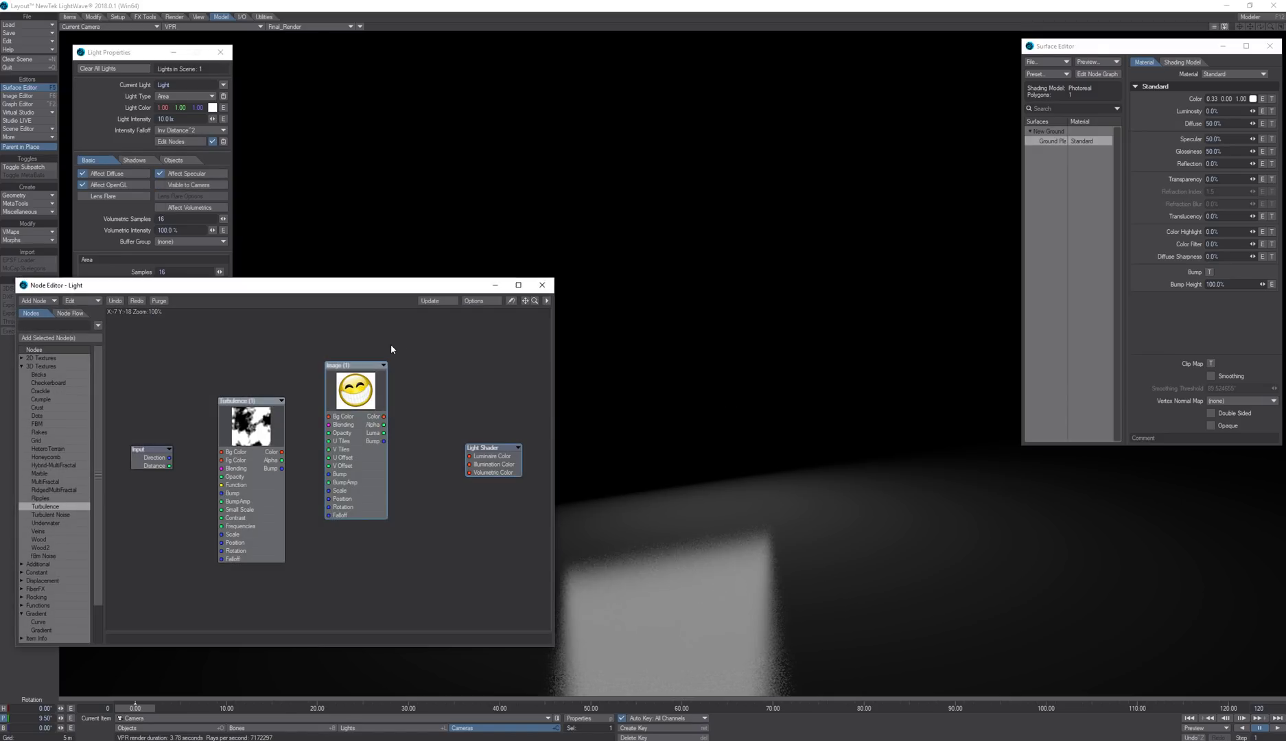
drag(304, 295, 308, 360)
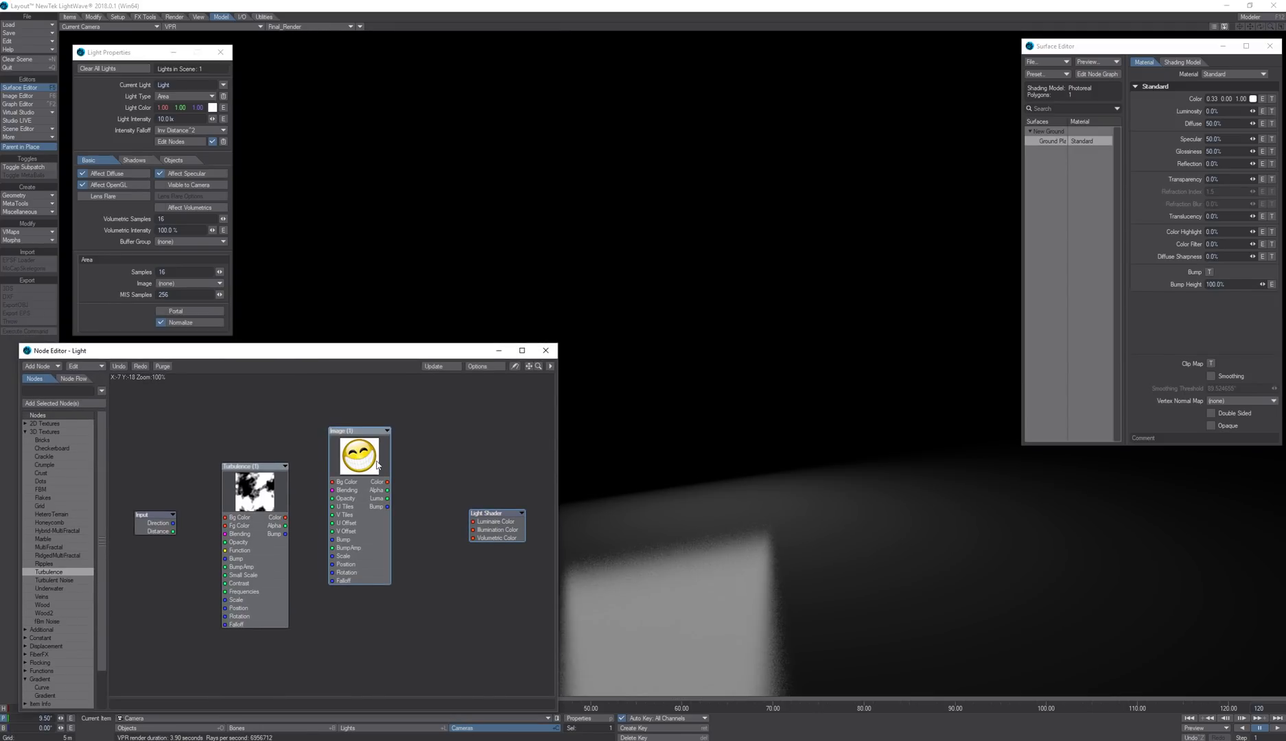
- Wire the smiley Image node's Color into Luminaire Color and make the light visible to camera
double_click(355, 464)
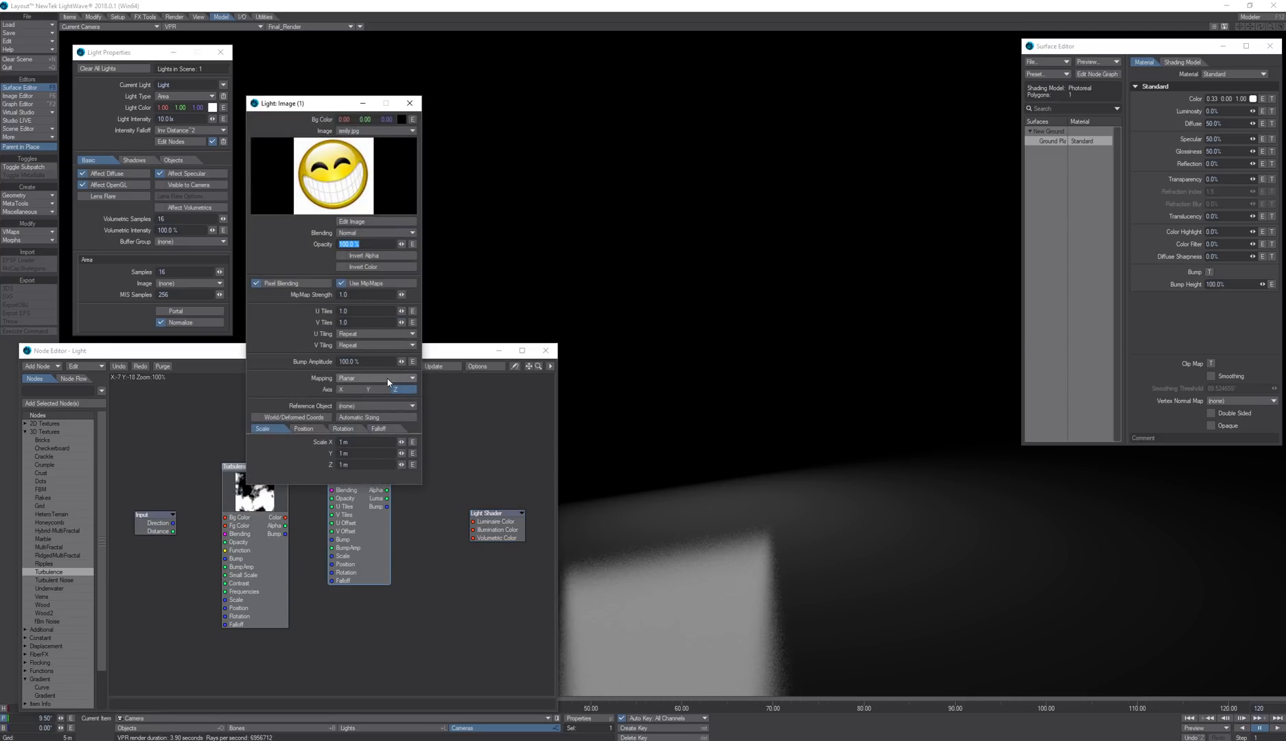
click(409, 103)
drag(388, 482, 494, 523)
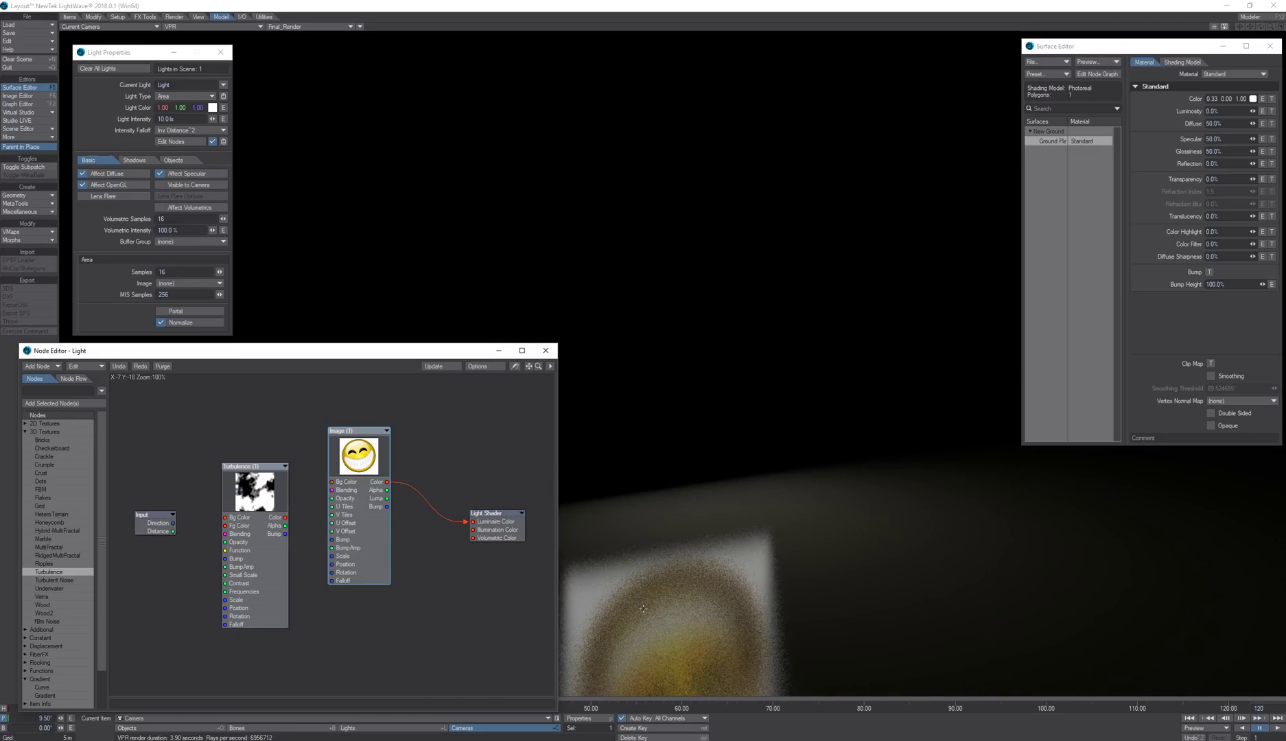
click(198, 185)
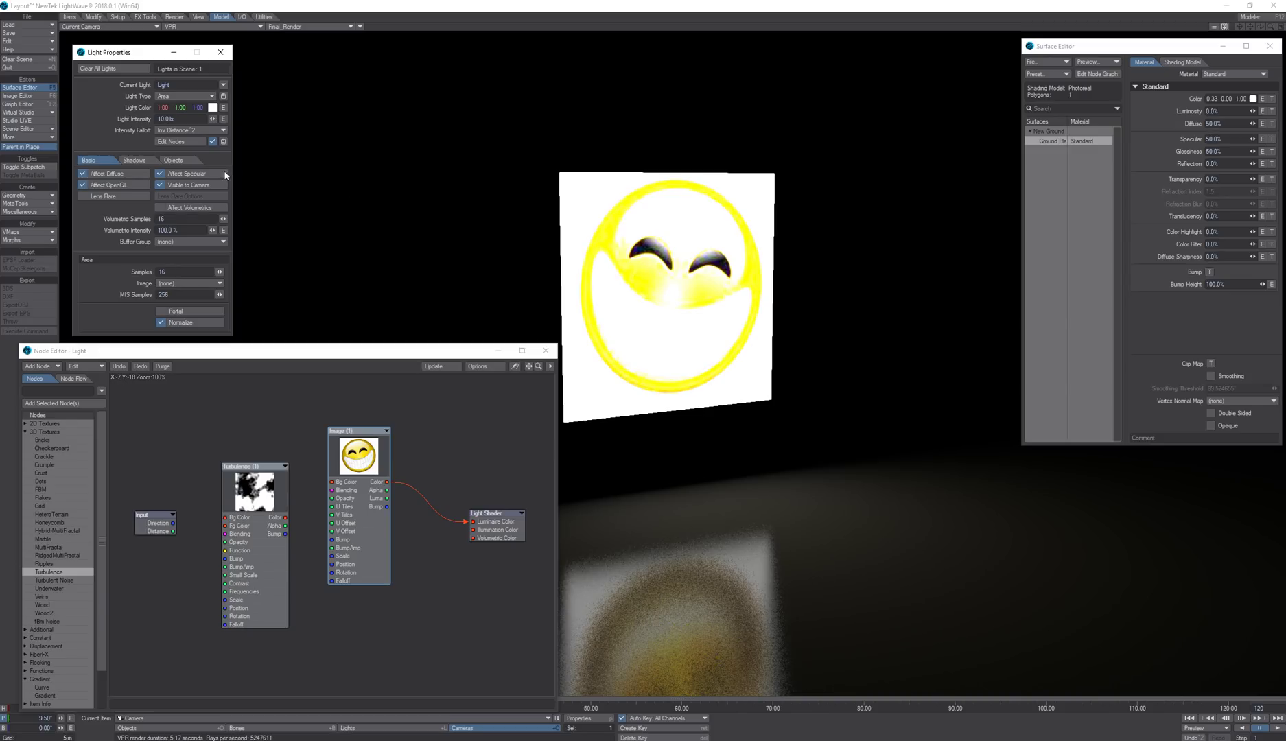
- Hide the light panel from the camera and rewire Image Color to Illumination Color
click(203, 184)
drag(374, 458, 362, 444)
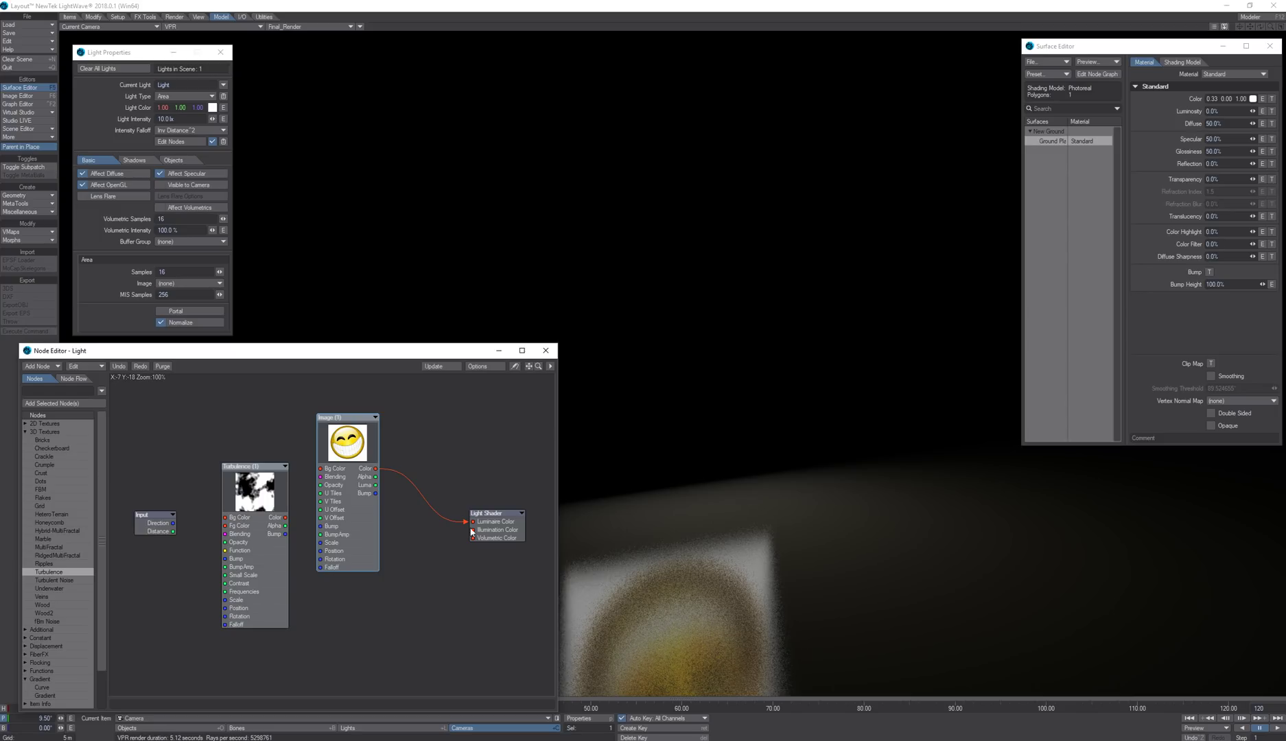
mouse_move(472, 522)
mouse_down()
mouse_move(460, 520)
mouse_move(490, 533)
mouse_up()
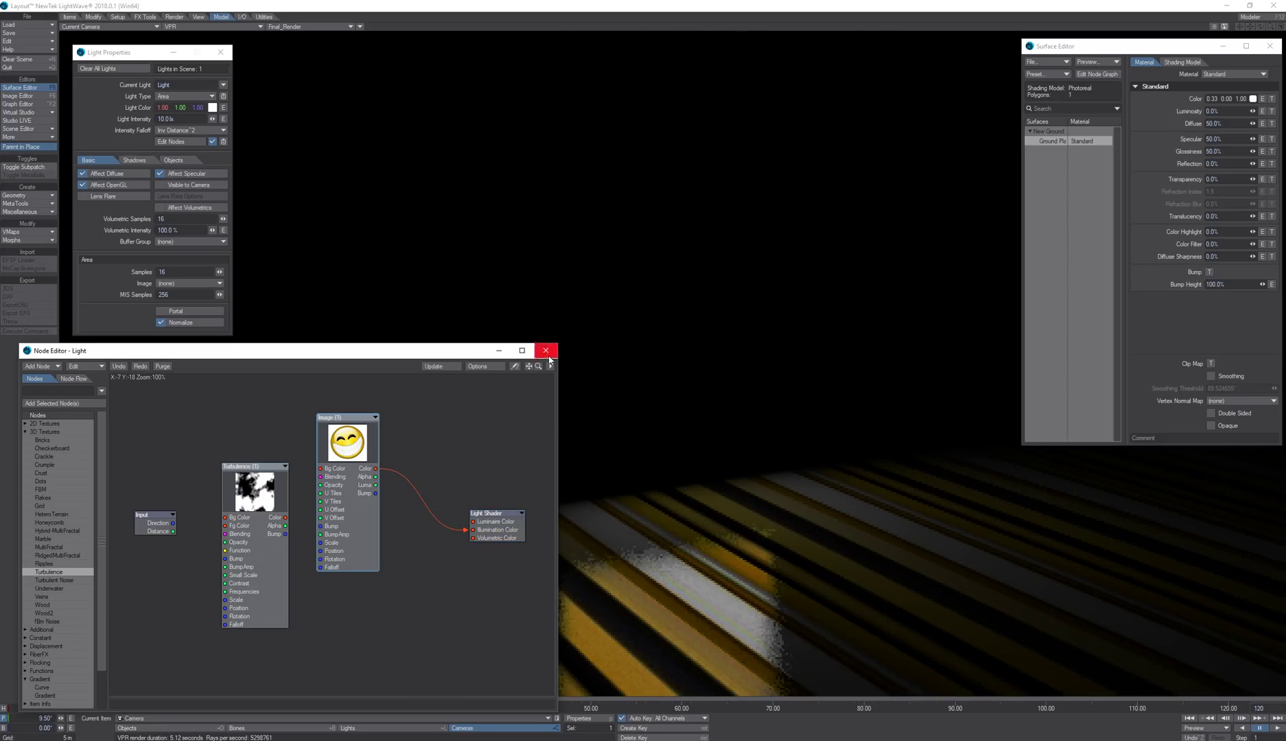
- Minimize the Node Editor and rotate the light to a 156.2° heading across the floor
click(503, 353)
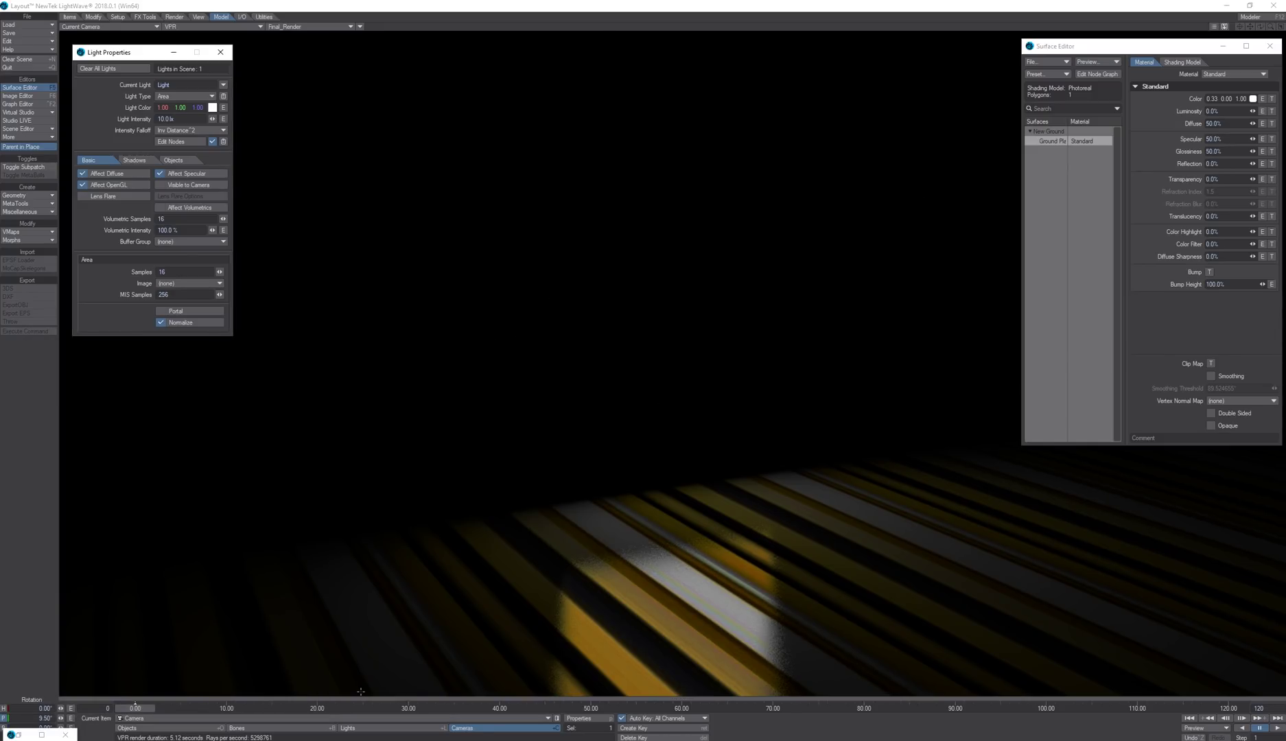
click(384, 728)
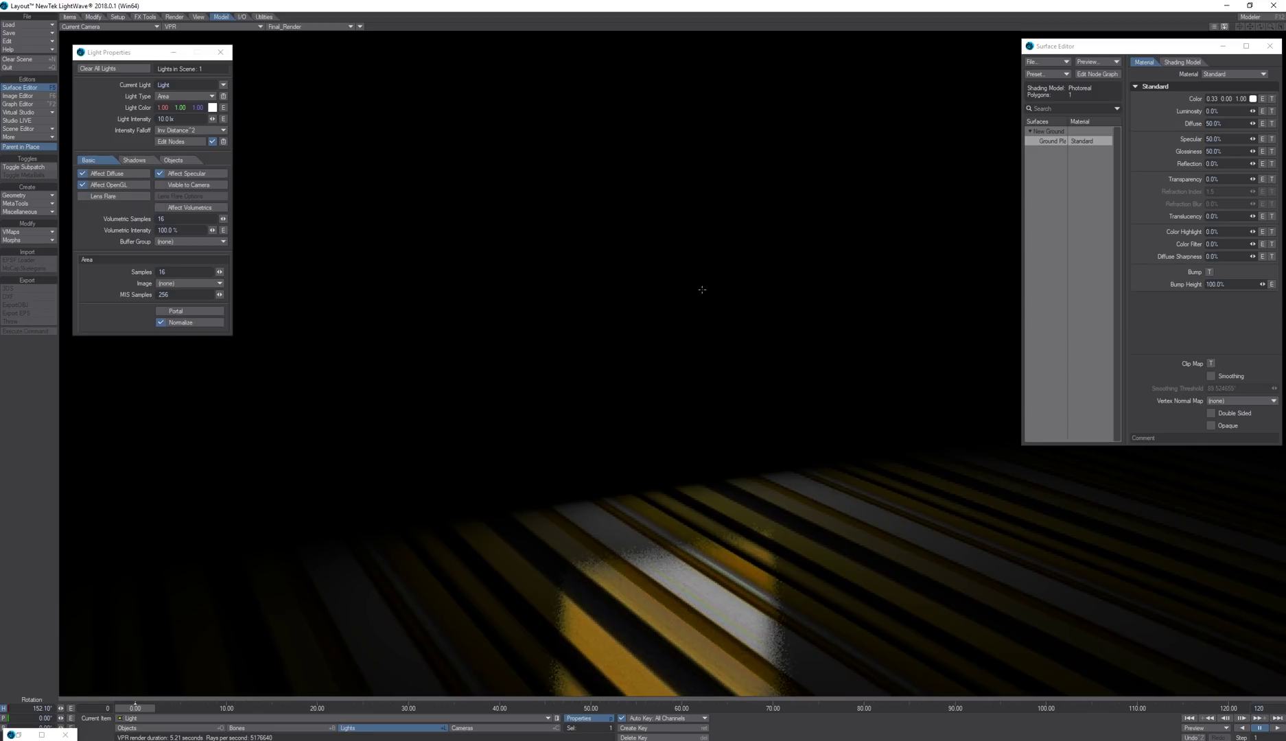
drag(735, 276, 766, 215)
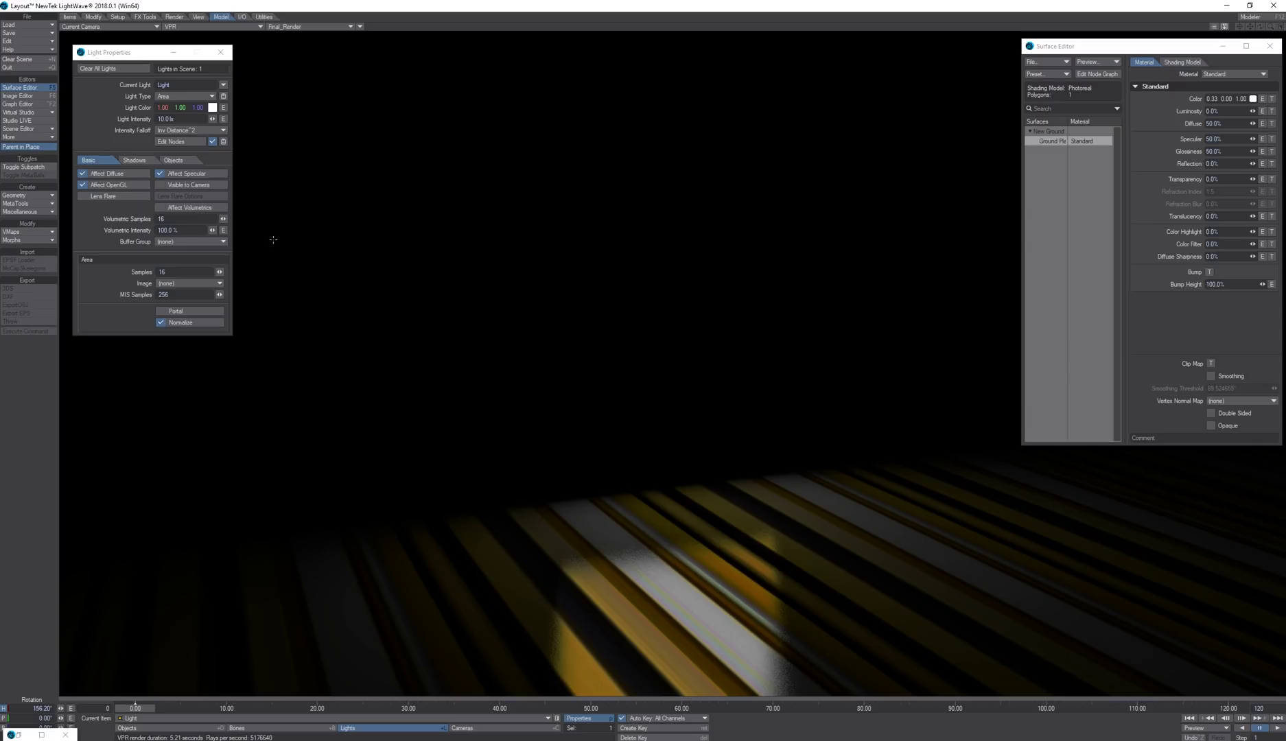
- Rearrange the light's nodes and add a Gradient node below the Image node
click(180, 142)
drag(154, 514, 160, 631)
drag(240, 467, 148, 391)
drag(343, 417, 259, 390)
click(26, 431)
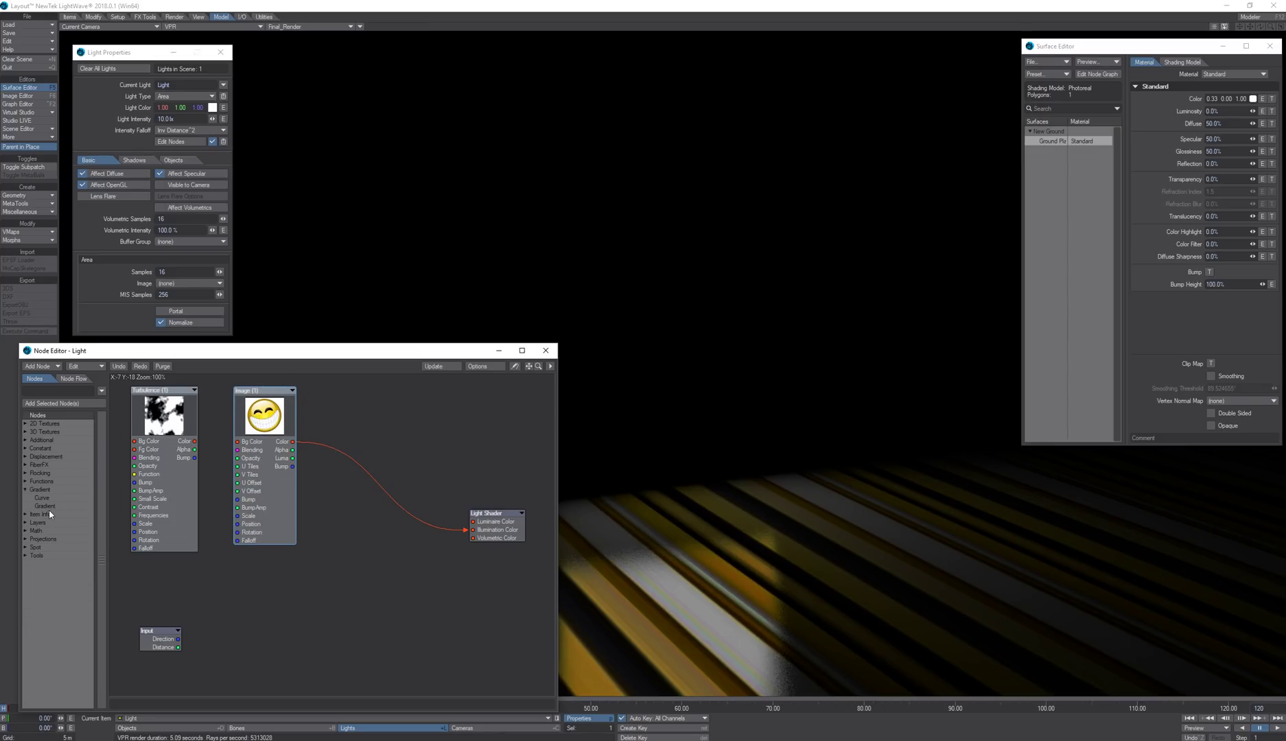
click(48, 508)
double_click(66, 504)
drag(340, 508, 354, 550)
- Connect the light's Distance to the Gradient input and set the gradient End to 10
drag(153, 638, 473, 530)
double_click(352, 571)
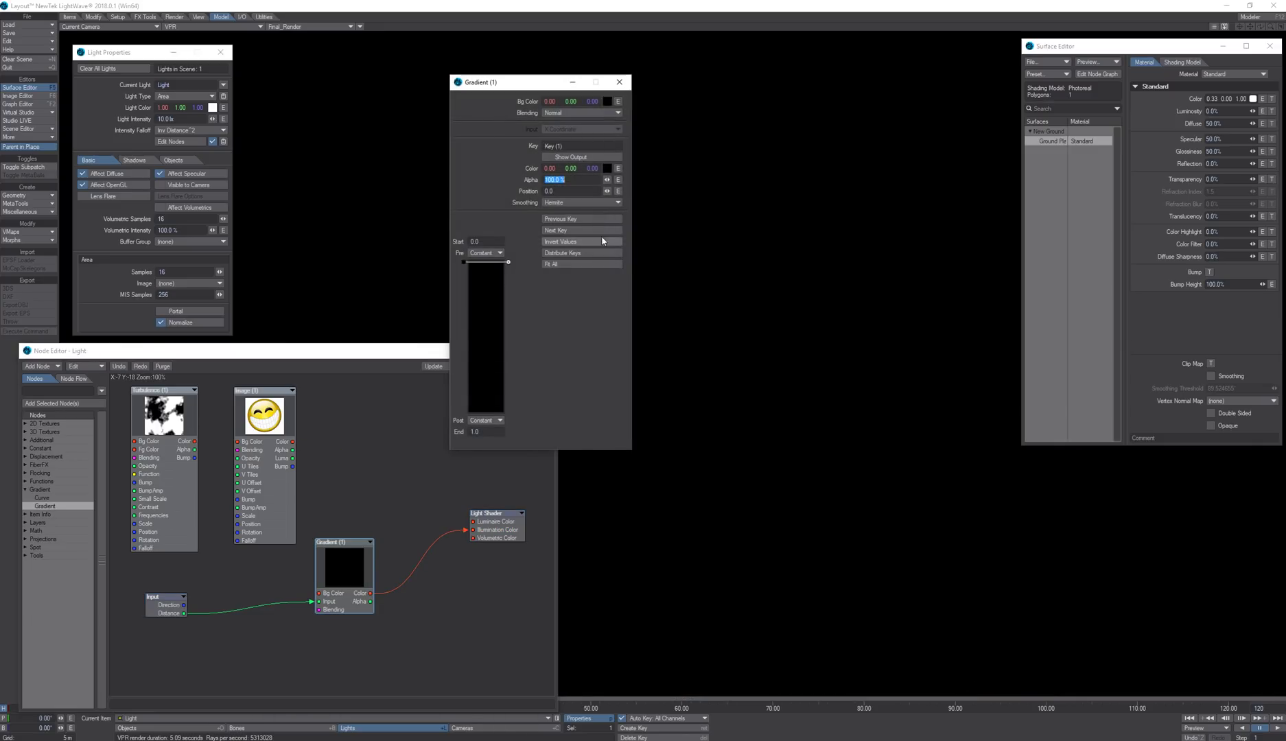
click(483, 429)
click(492, 431)
text(1)
- Add a white key near the gradient start and a second key midway
click(484, 336)
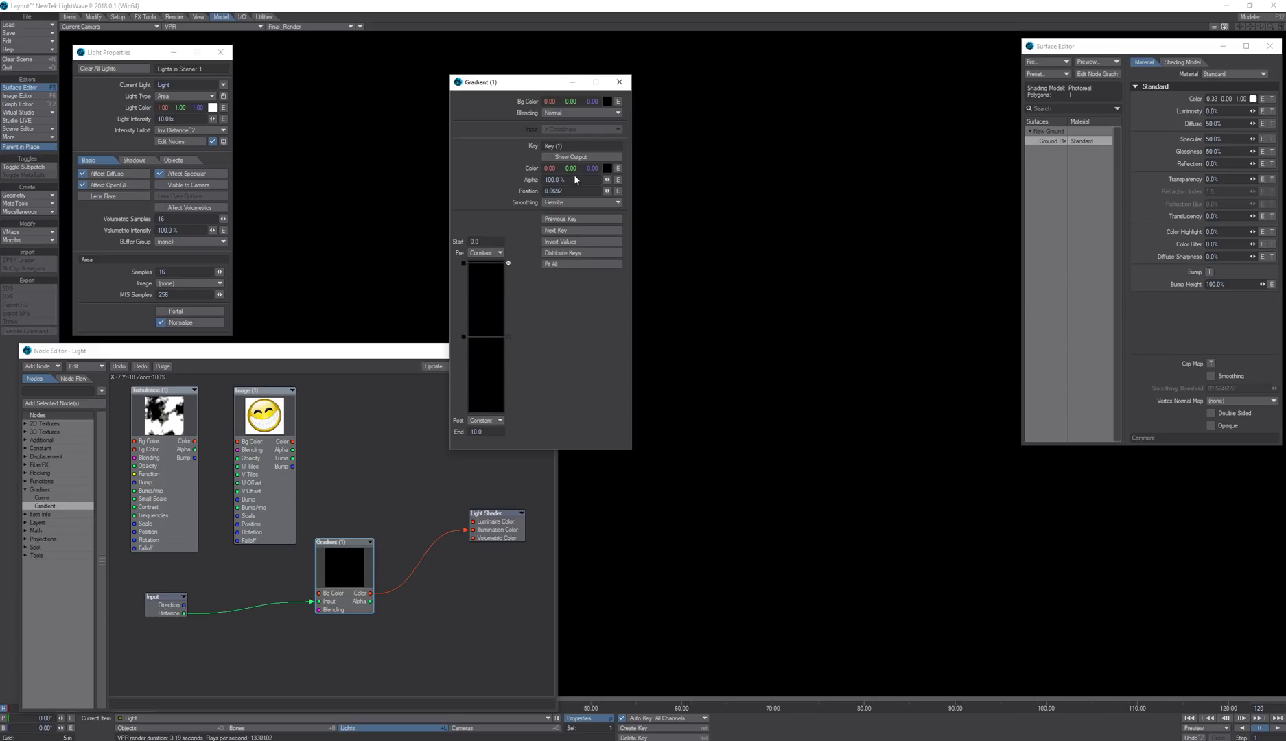
drag(576, 177, 589, 171)
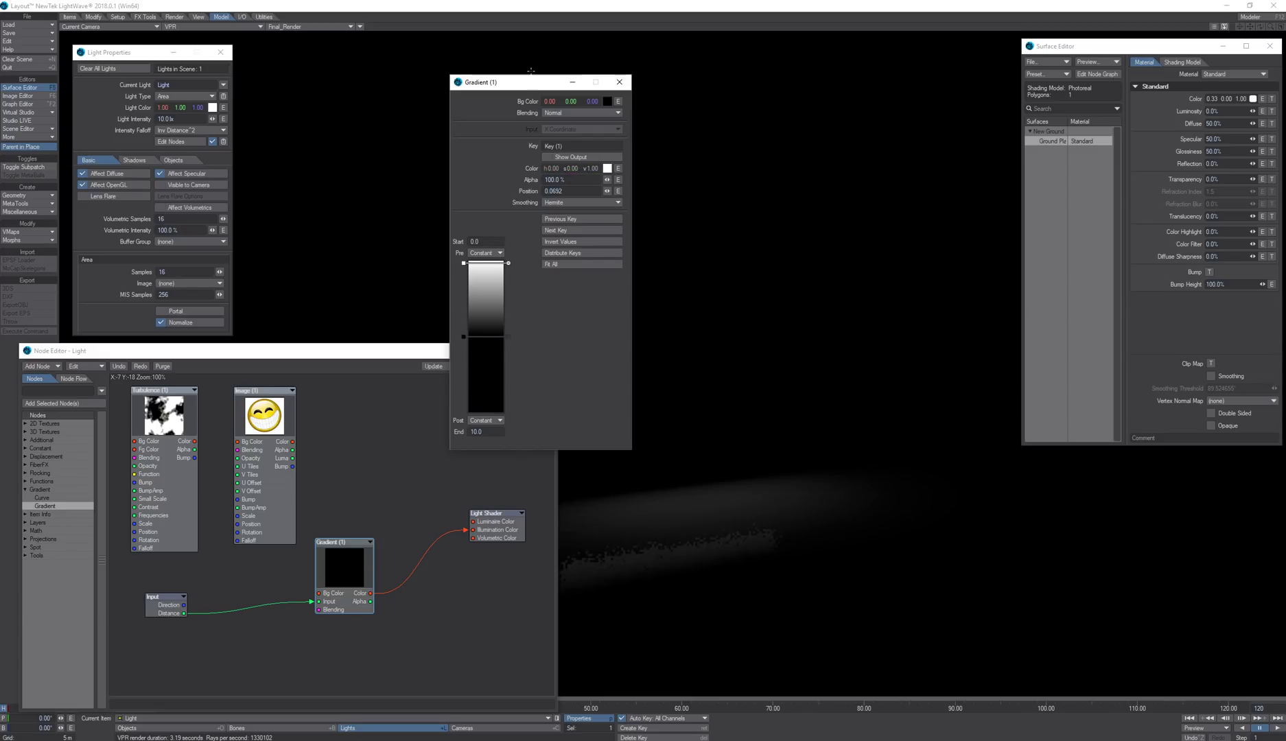
drag(528, 83, 362, 61)
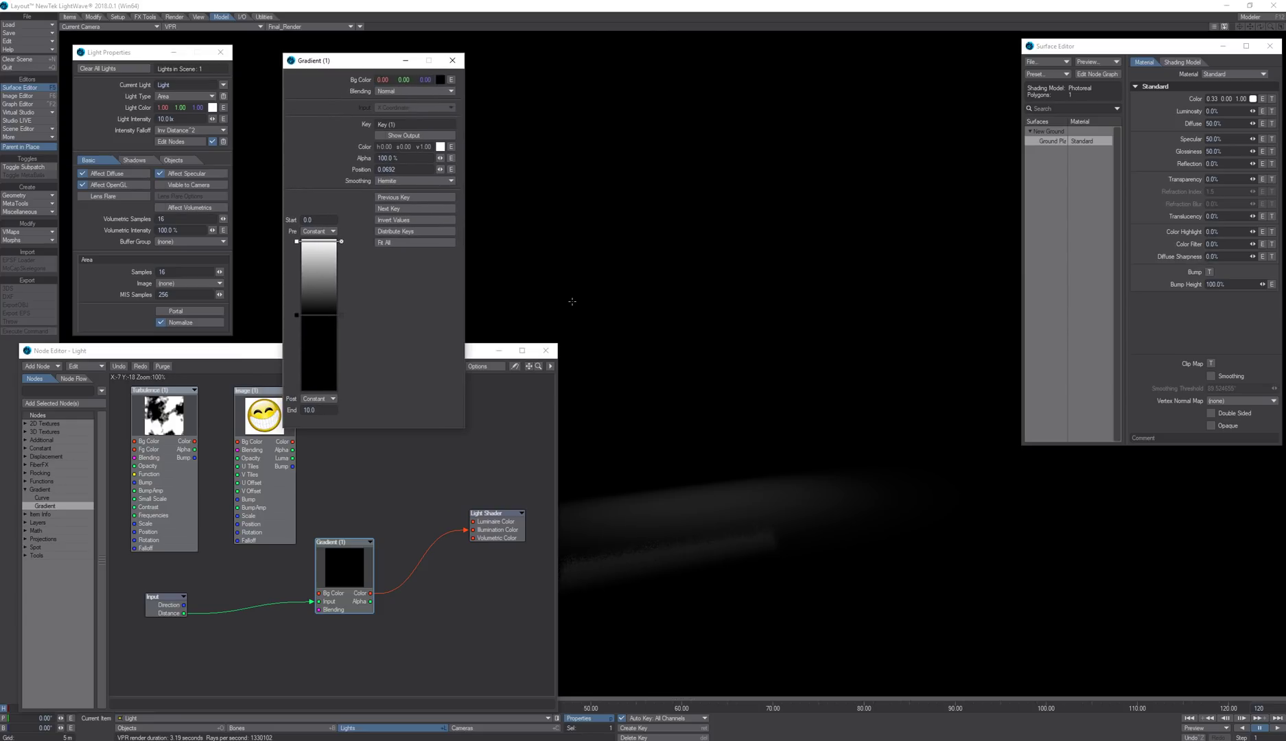
click(302, 314)
- Make the second gradient key pure red and push it further along the gradient
right_click(387, 149)
drag(387, 148, 429, 141)
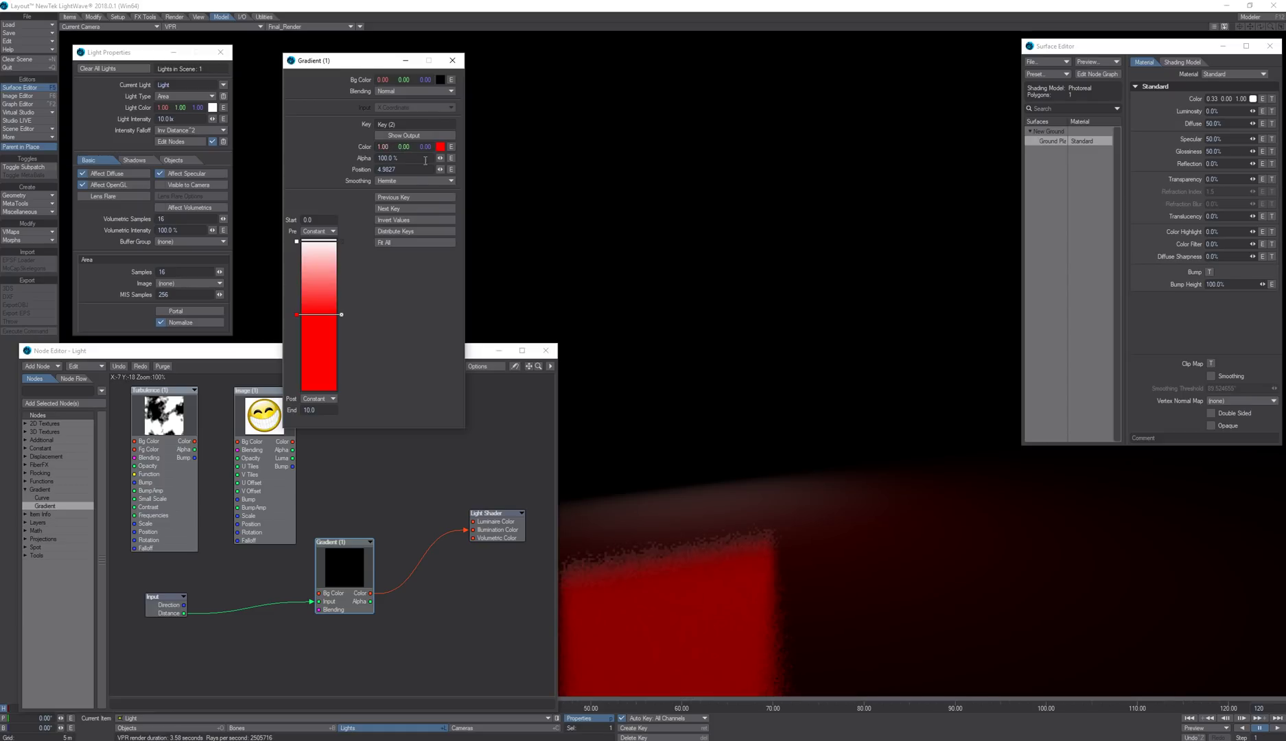
drag(297, 315, 300, 390)
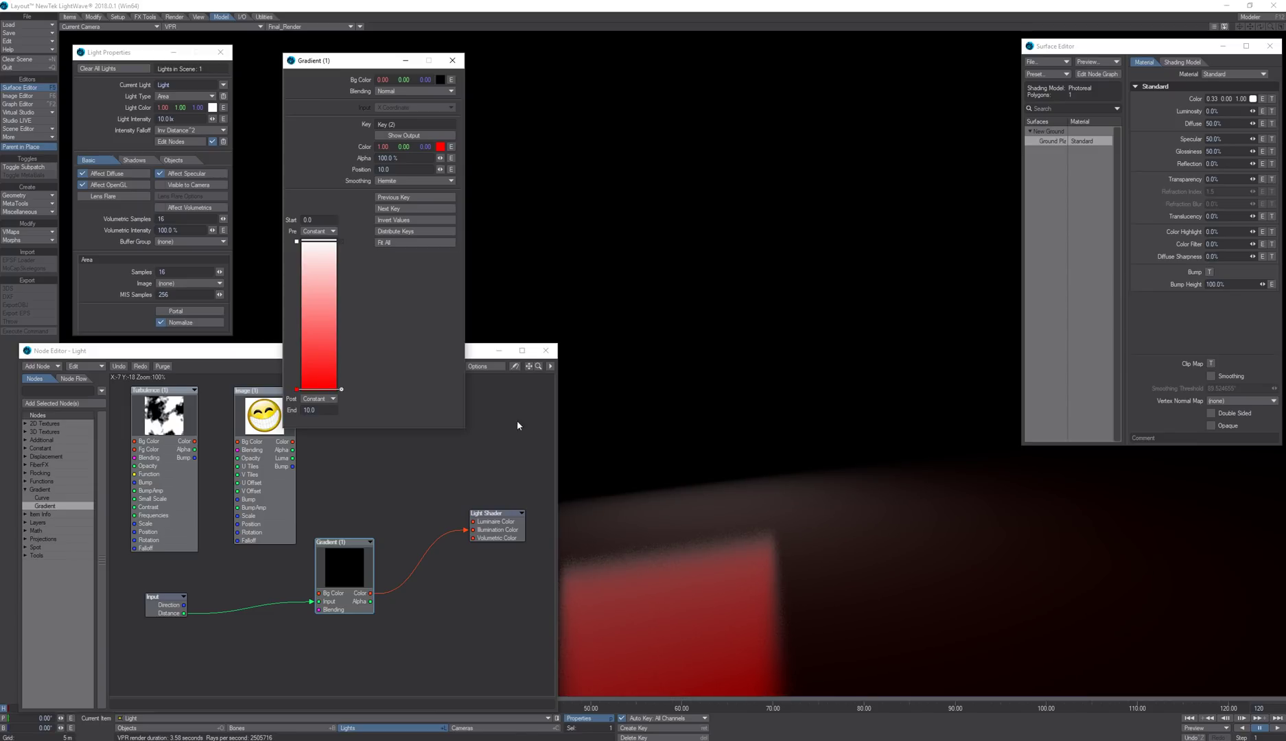
click(297, 241)
- Add a yellow end key, move the red key to 4.8097, and close the Surface Editor
drag(298, 393, 298, 328)
double_click(402, 149)
text(1)
key(Return)
mouse_move(296, 325)
mouse_down()
mouse_move(297, 300)
mouse_move(296, 312)
mouse_up()
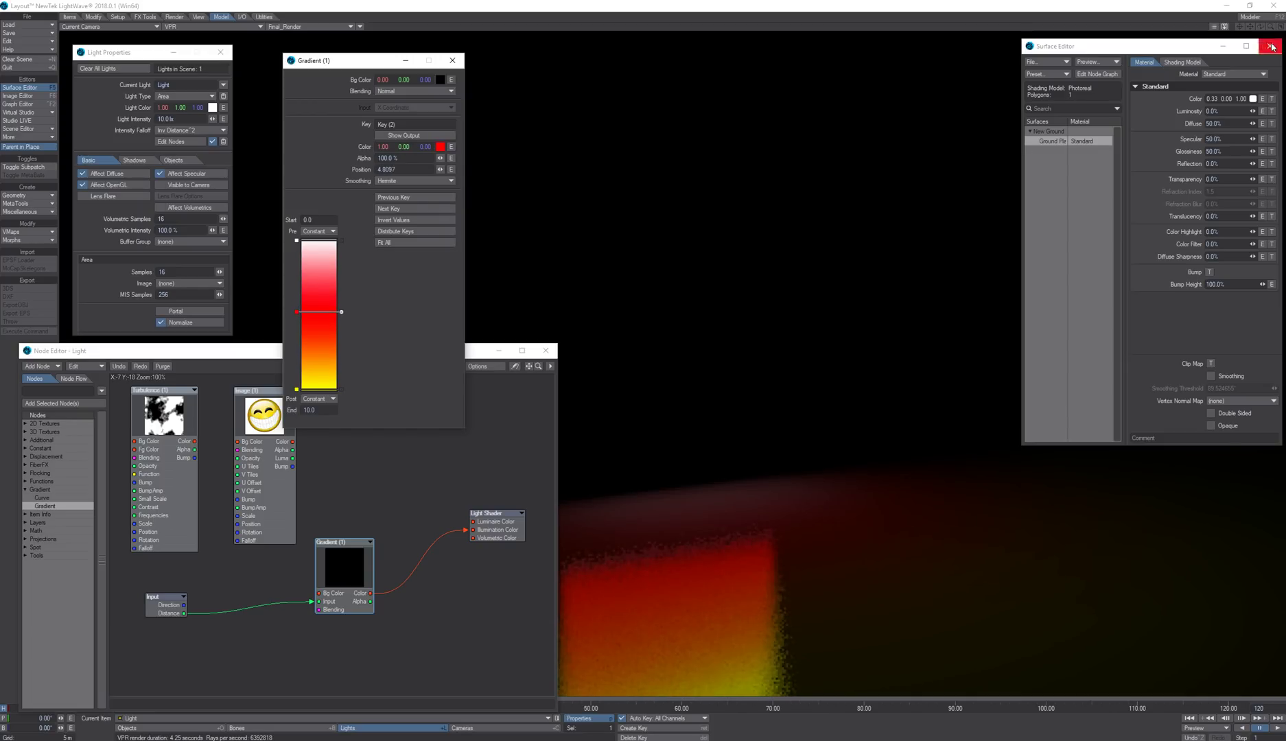
click(1270, 46)
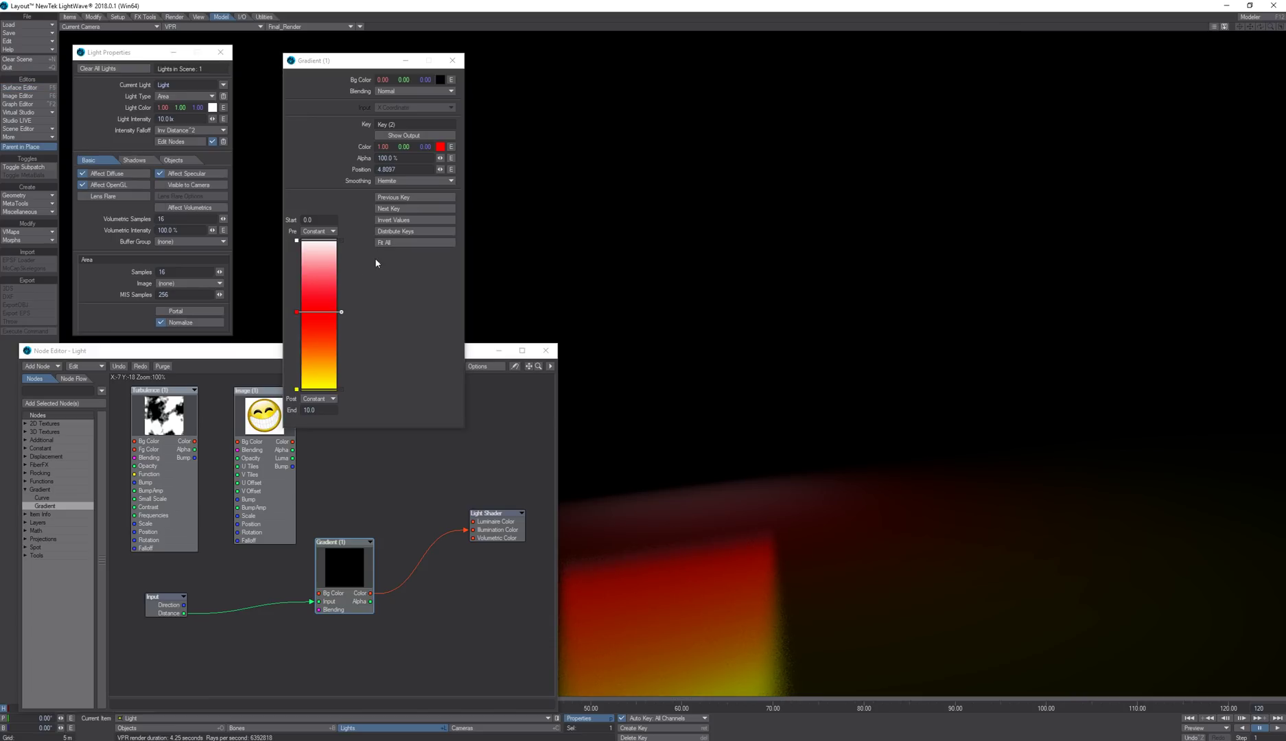
- Close the Gradient panel, try the light at Z 6.7 m, then undo back to 0 m
click(452, 61)
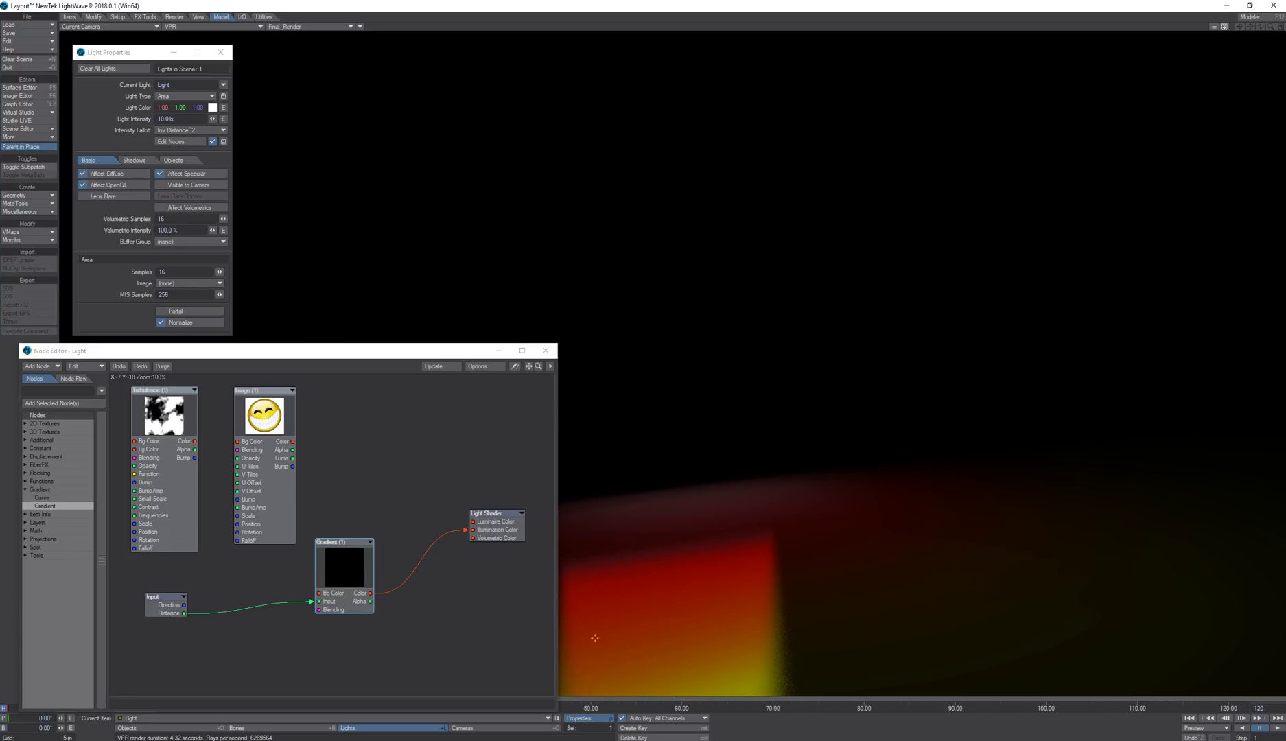
key(t)
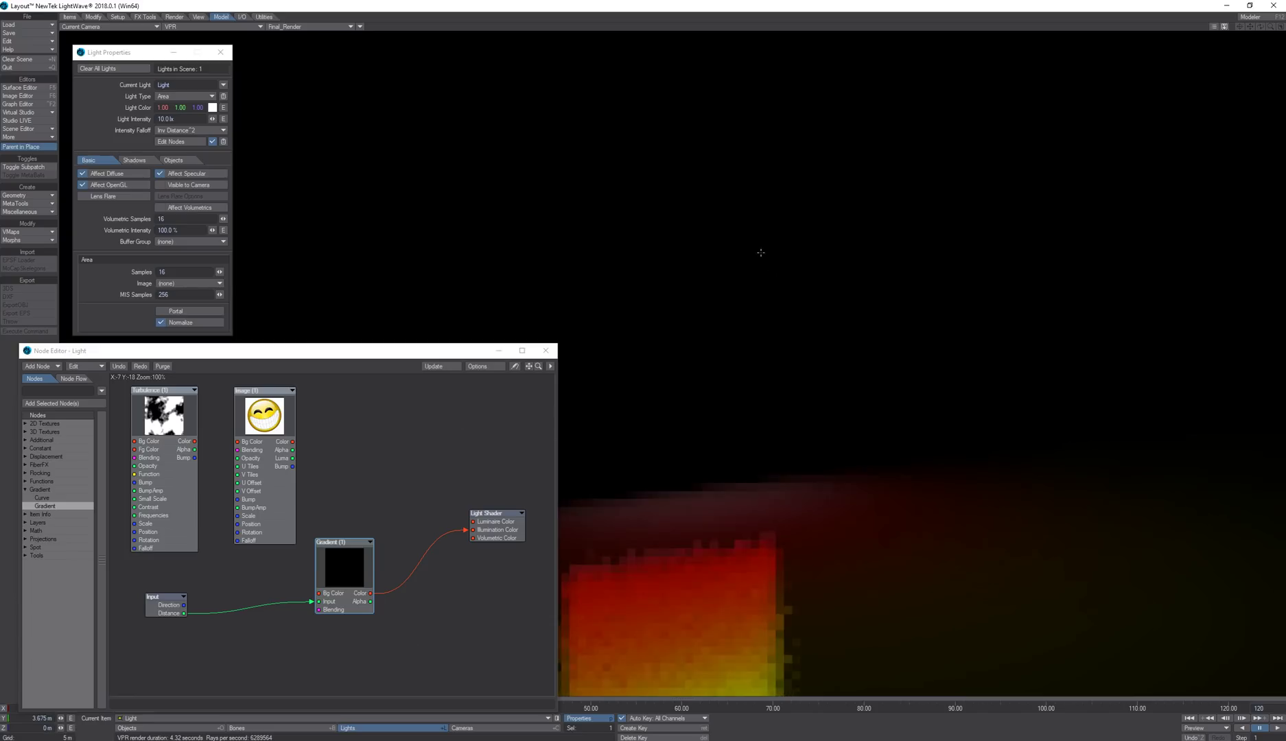
click(43, 728)
text(6.7)
key(Return)
drag(736, 238, 674, 350)
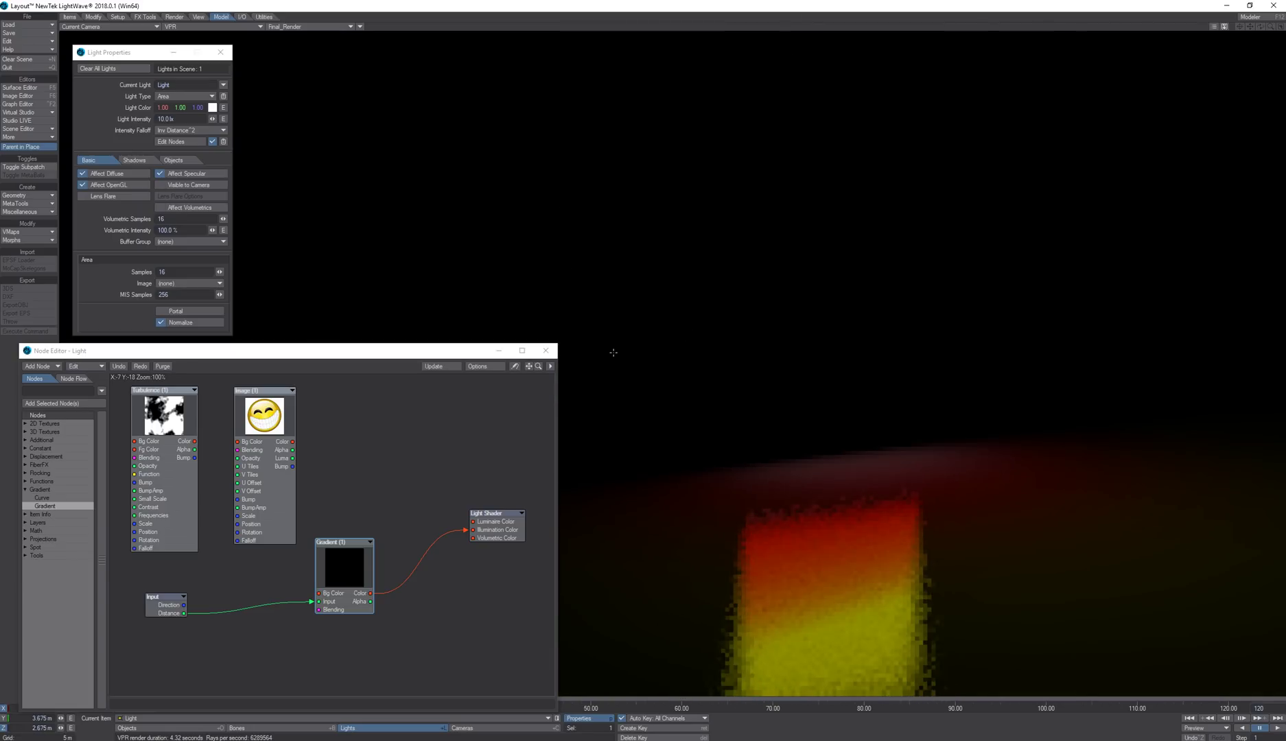
key(ctrl+z)
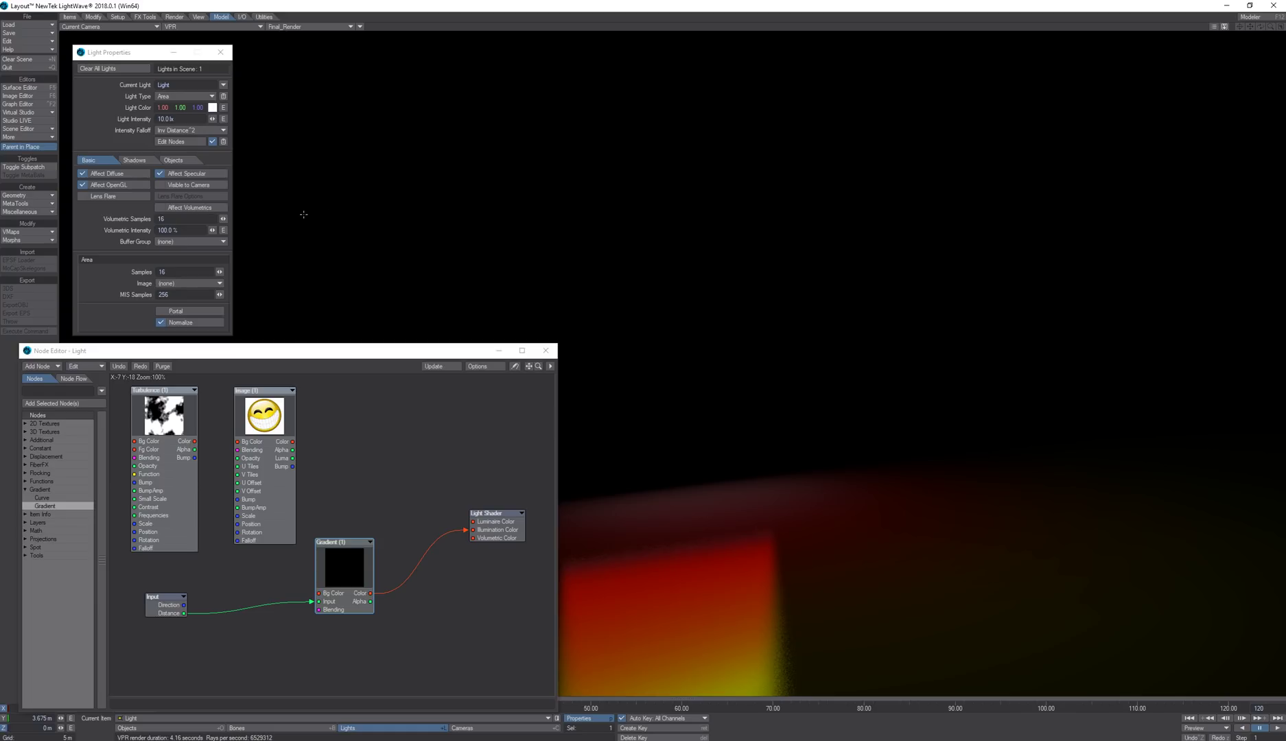
- Enable Affect Volumetrics on the area light and turn it to view the glow head-on
click(194, 208)
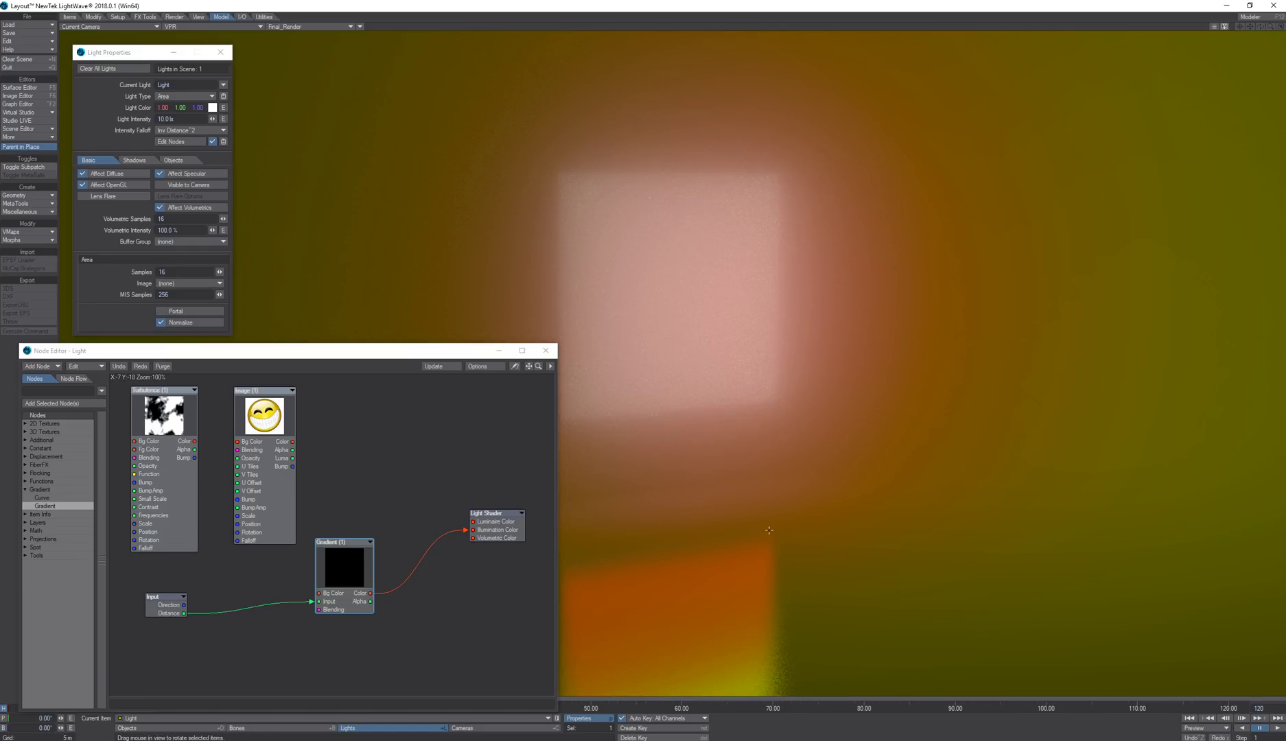
drag(974, 323, 711, 280)
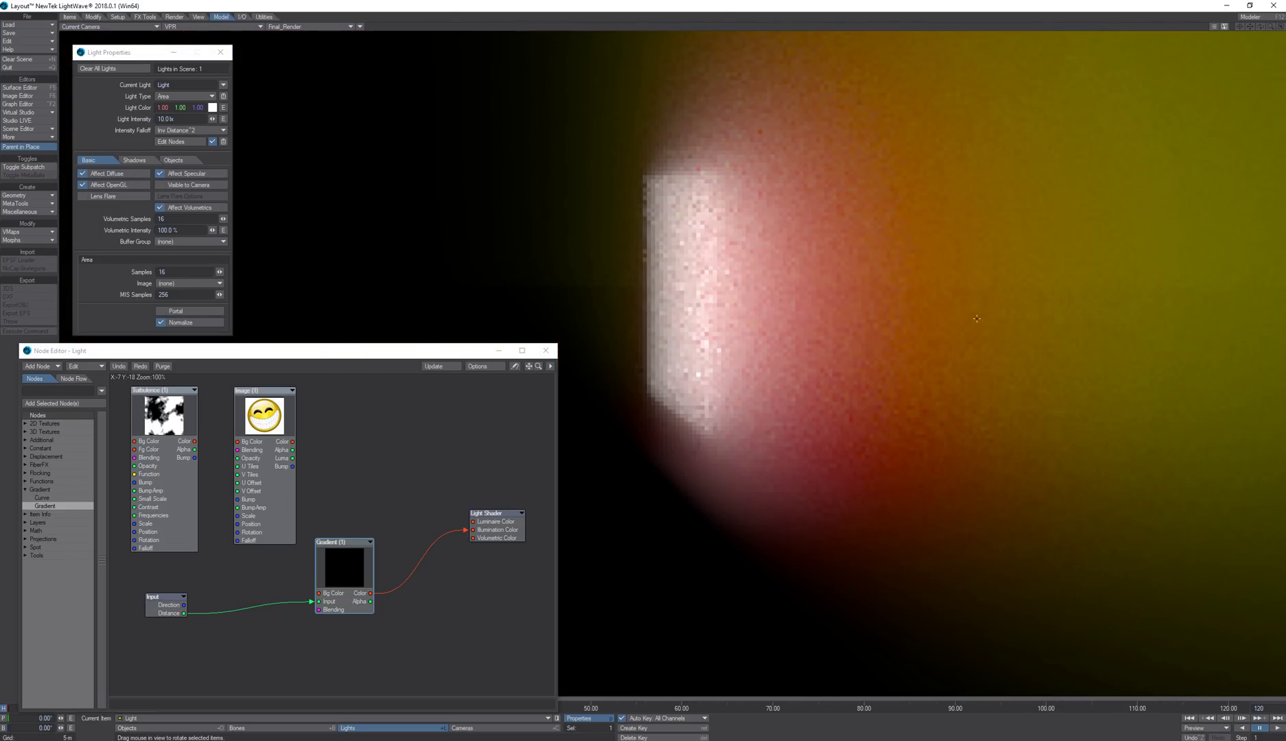
double_click(343, 563)
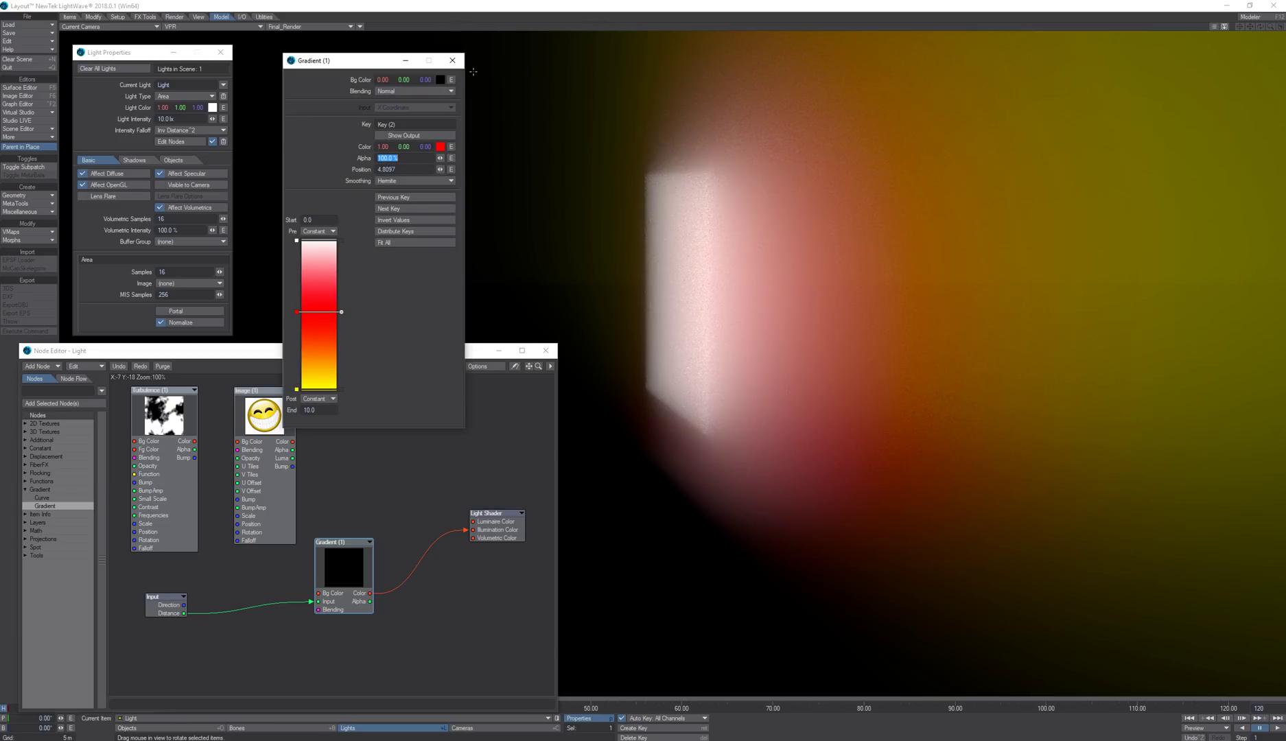
click(452, 60)
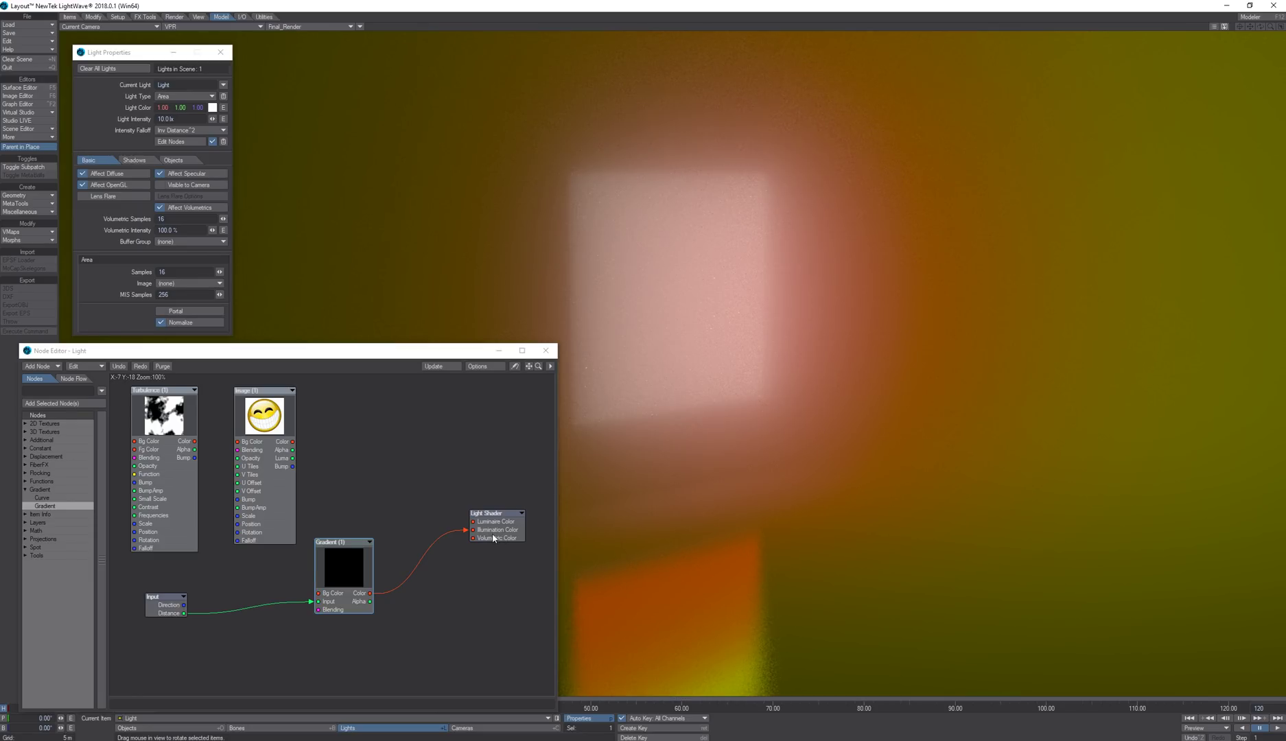
- Move the Gradient wire from Illumination Color to Volumetric Color and preview the red-to-yellow fog
drag(474, 531, 473, 538)
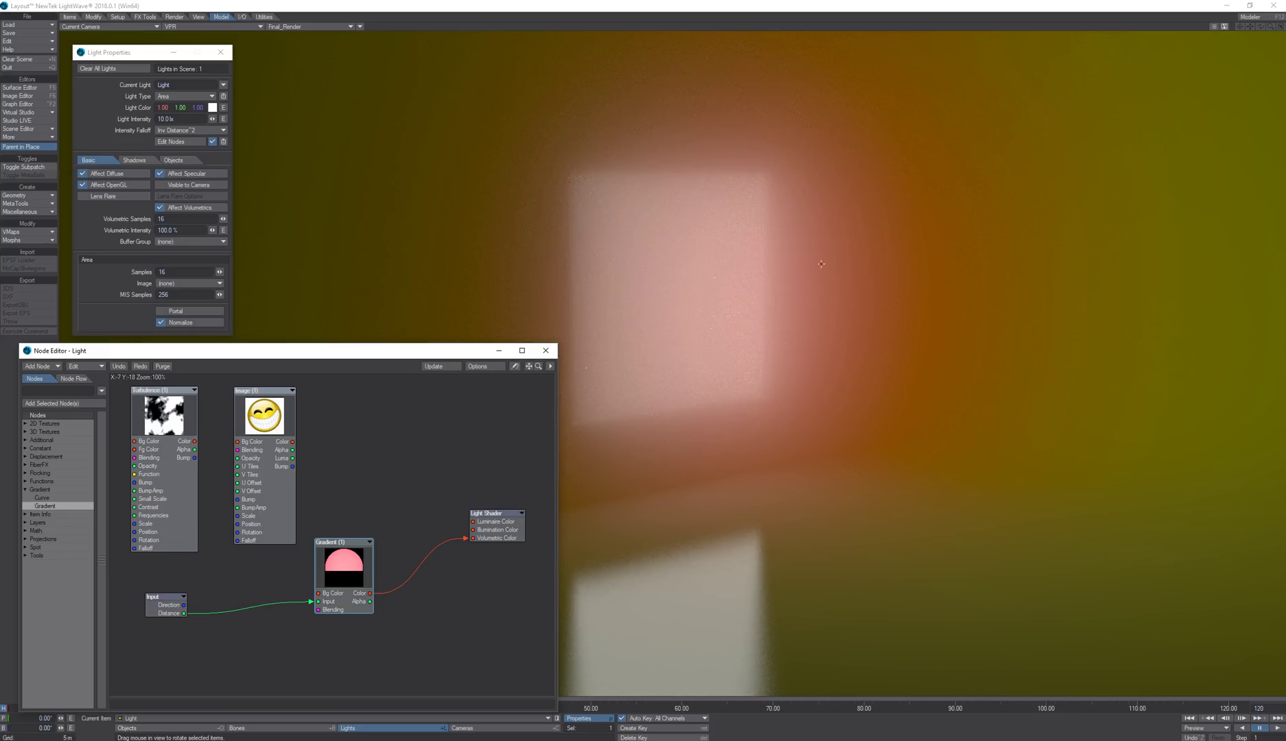
mouse_move(822, 262)
mouse_down()
mouse_move(510, 266)
mouse_move(813, 262)
mouse_up()
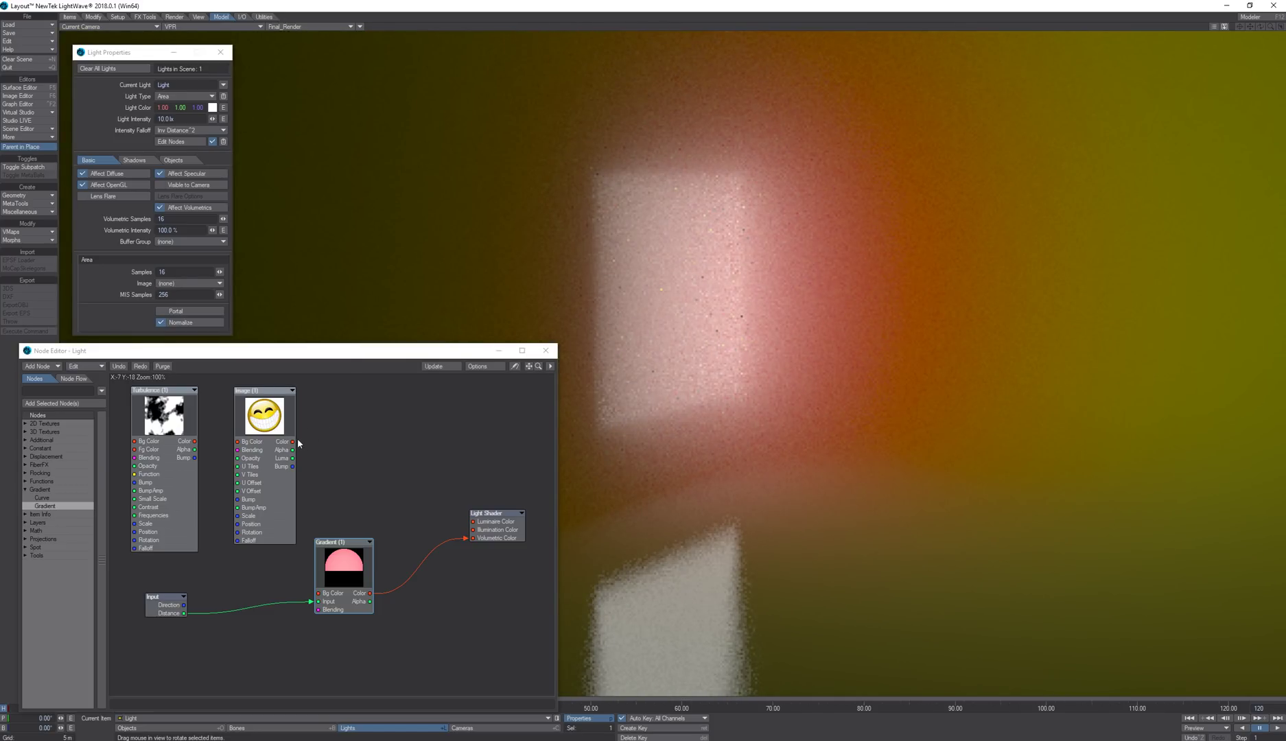
- Wire the smiley Image node's Color into the Light Shader's Luminaire Color
drag(293, 441, 473, 521)
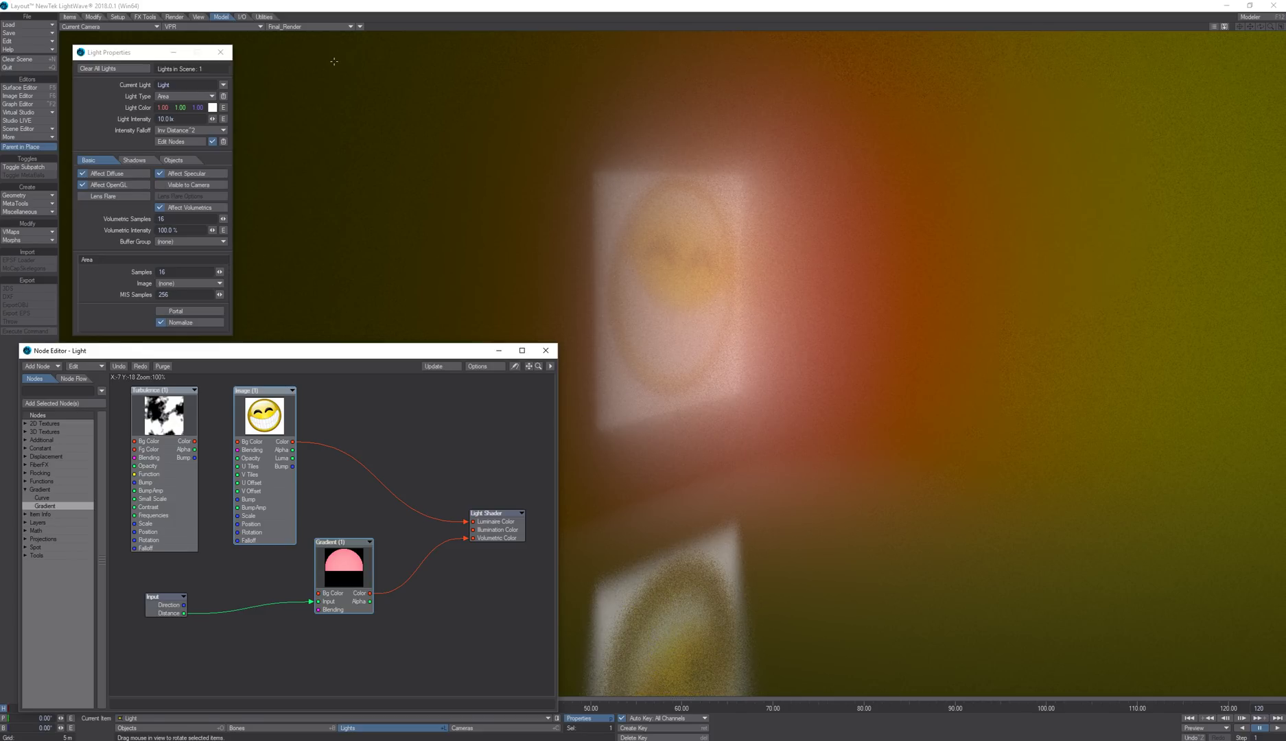
click(174, 16)
- Set the global volumetric Scattering Color to blue and disconnect the Image from Luminaire Color
click(21, 167)
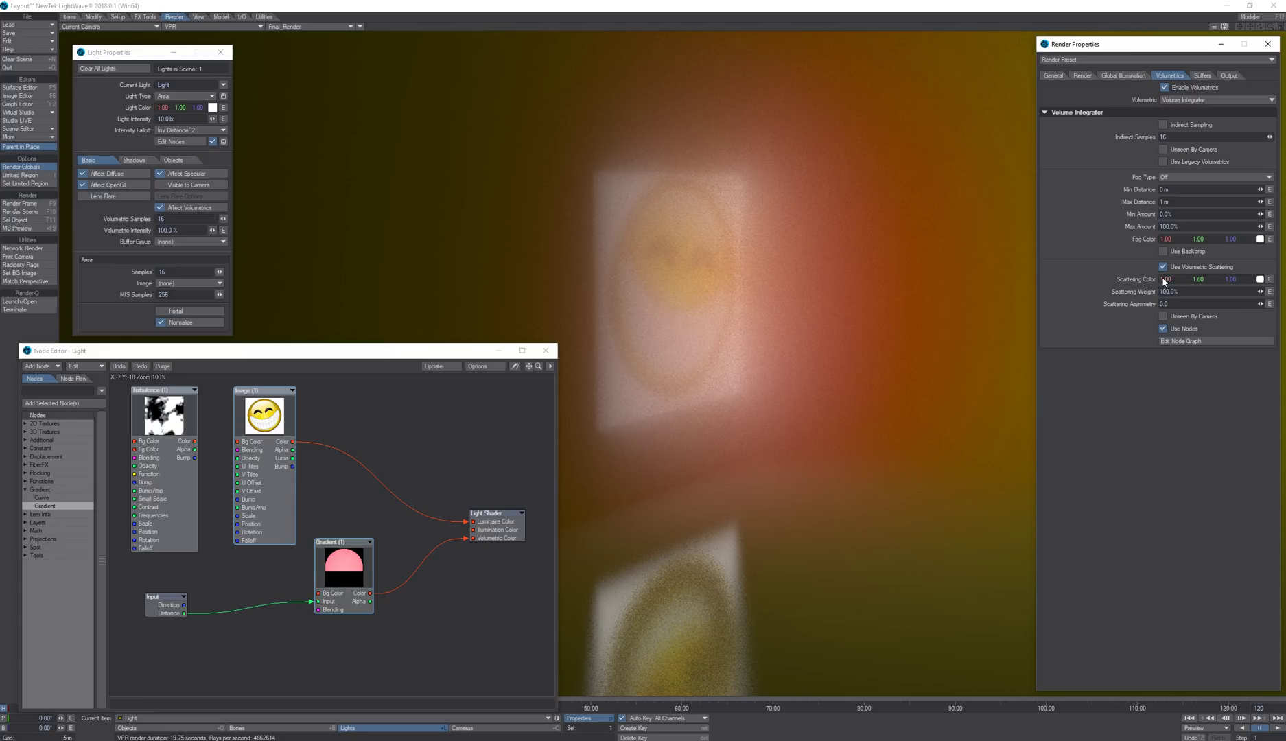
drag(1166, 280, 1170, 283)
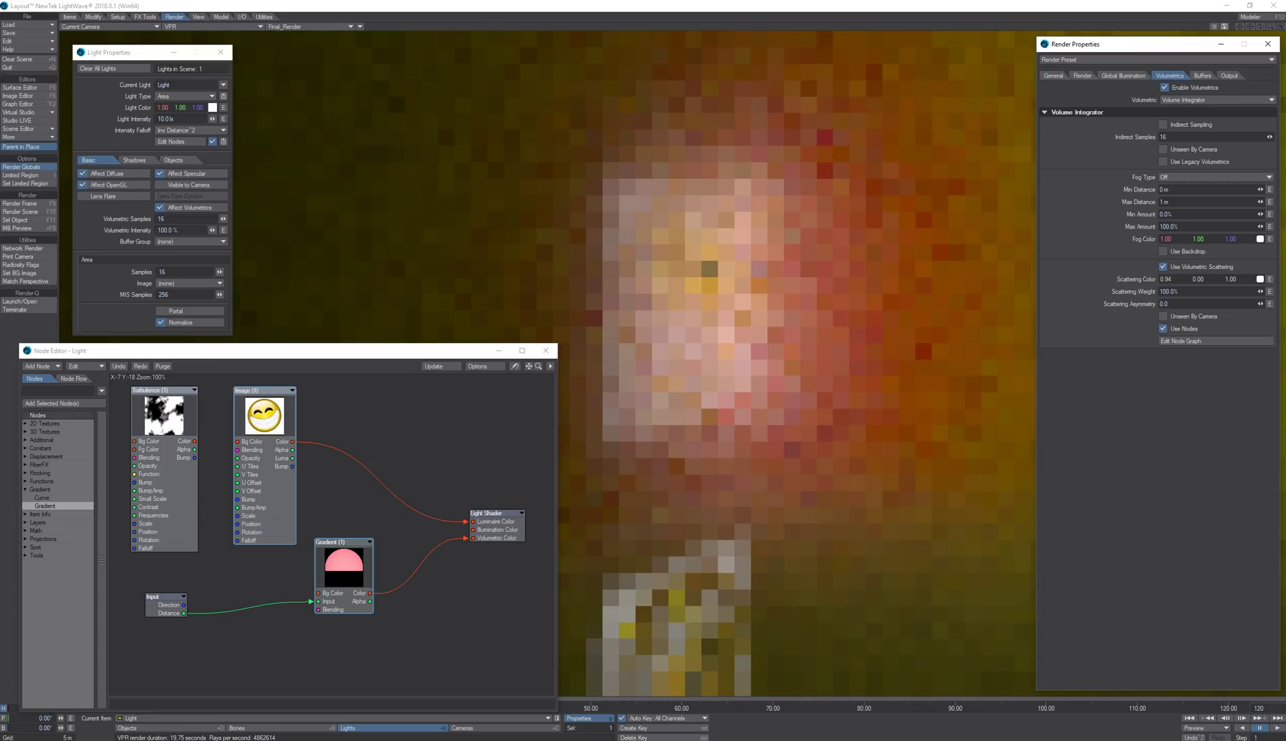
click(1260, 279)
click(436, 299)
click(345, 344)
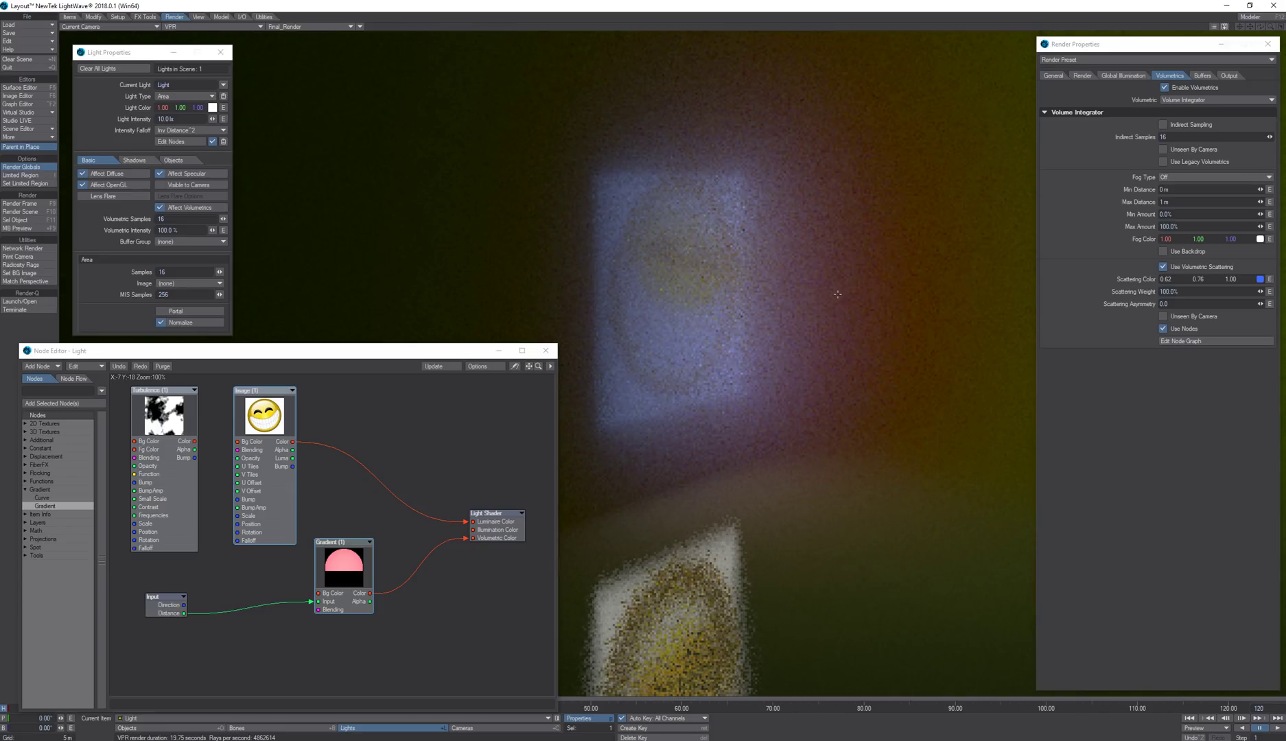
click(1260, 280)
click(433, 303)
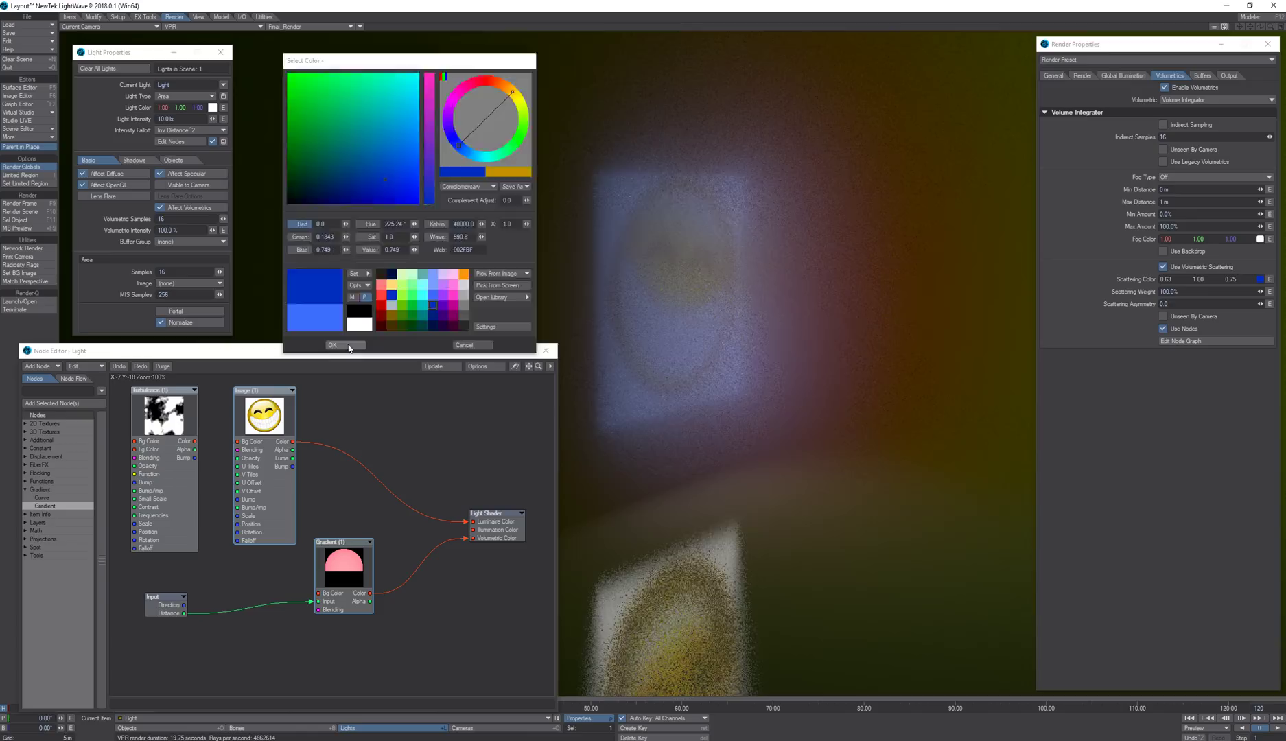
click(345, 345)
mouse_move(466, 523)
mouse_down()
mouse_move(459, 506)
mouse_move(473, 539)
mouse_up()
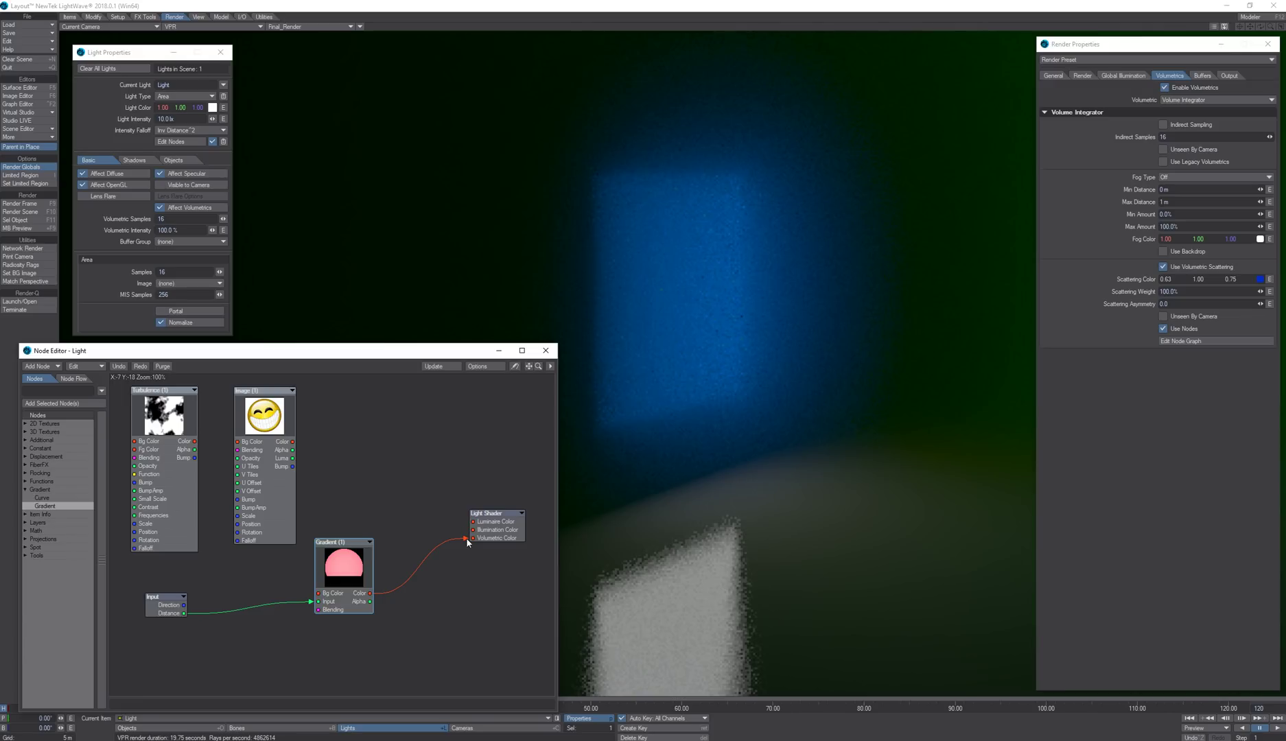
- Disconnect the Gradient from Volumetric Color and set Scattering Weight to 10%
drag(466, 541, 481, 515)
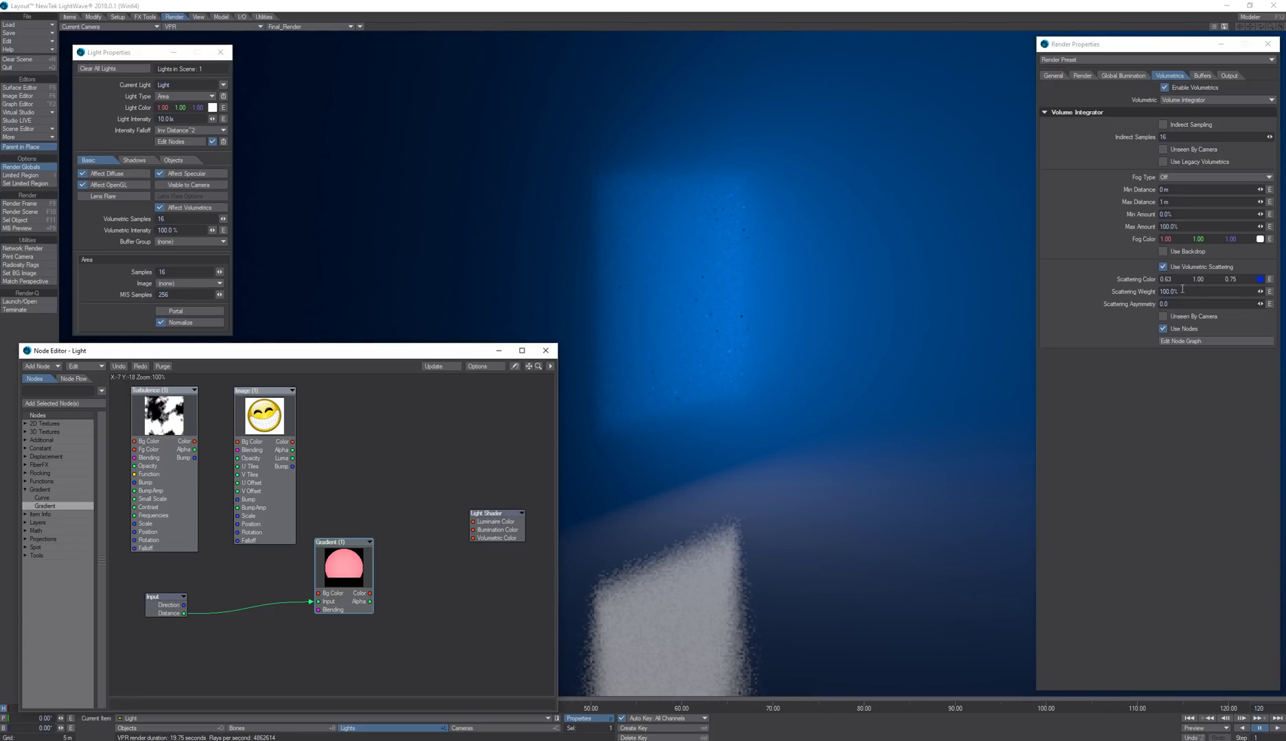
click(1169, 291)
key(BackSpace)
key(Return)
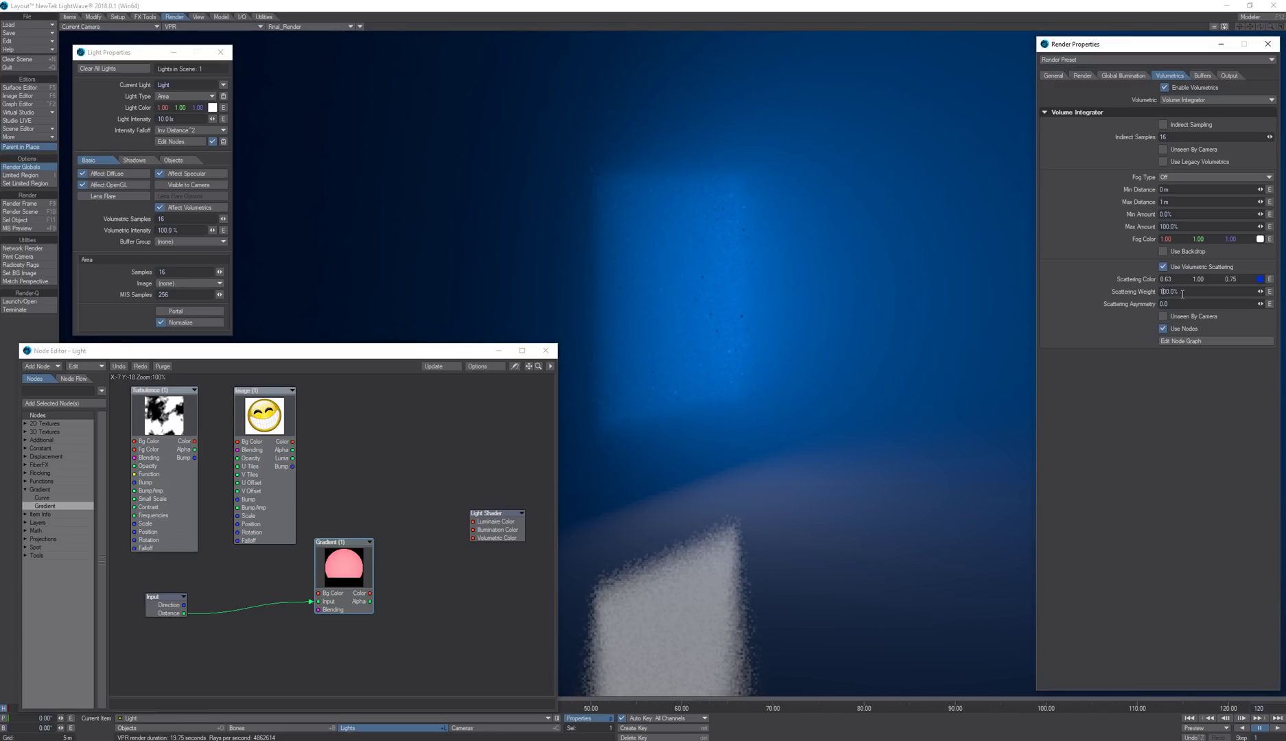
- Try Scattering Weight at 1000%, restore it to 100%, and close the node graph
click(1171, 291)
text(0)
key(Return)
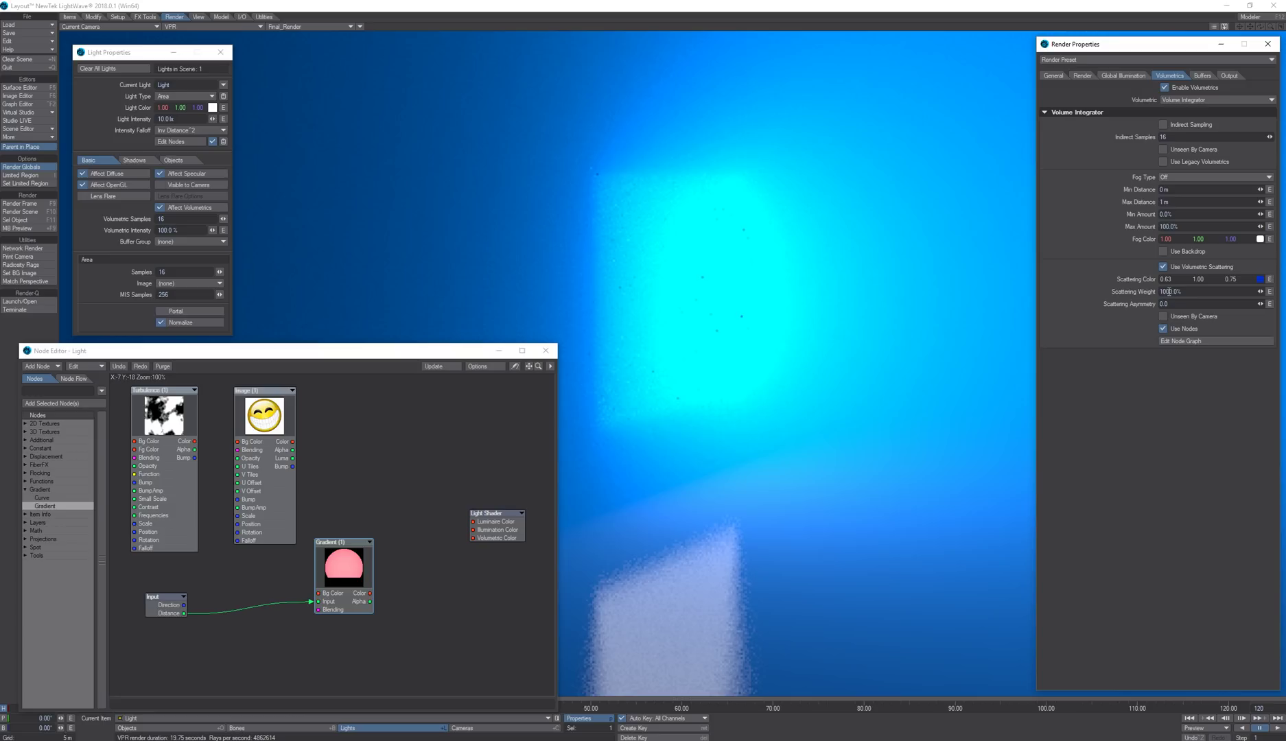
key(BackSpace)
key(Return)
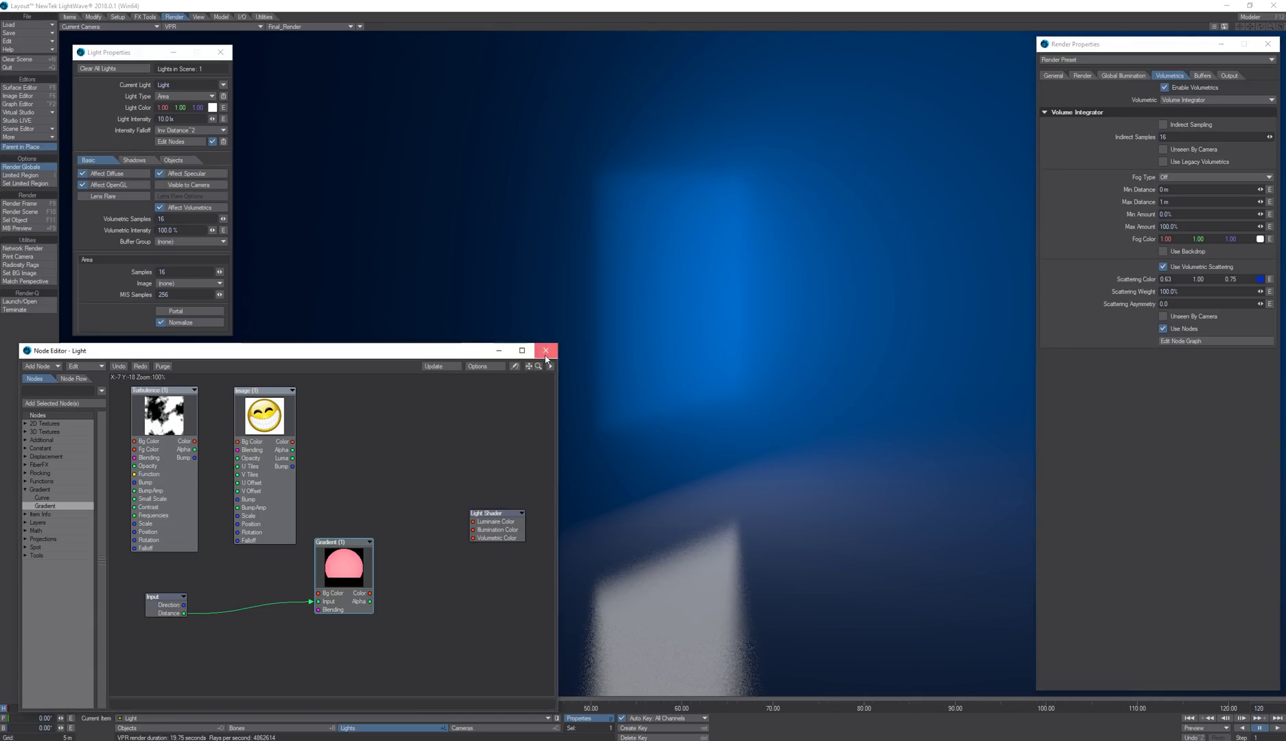
click(545, 350)
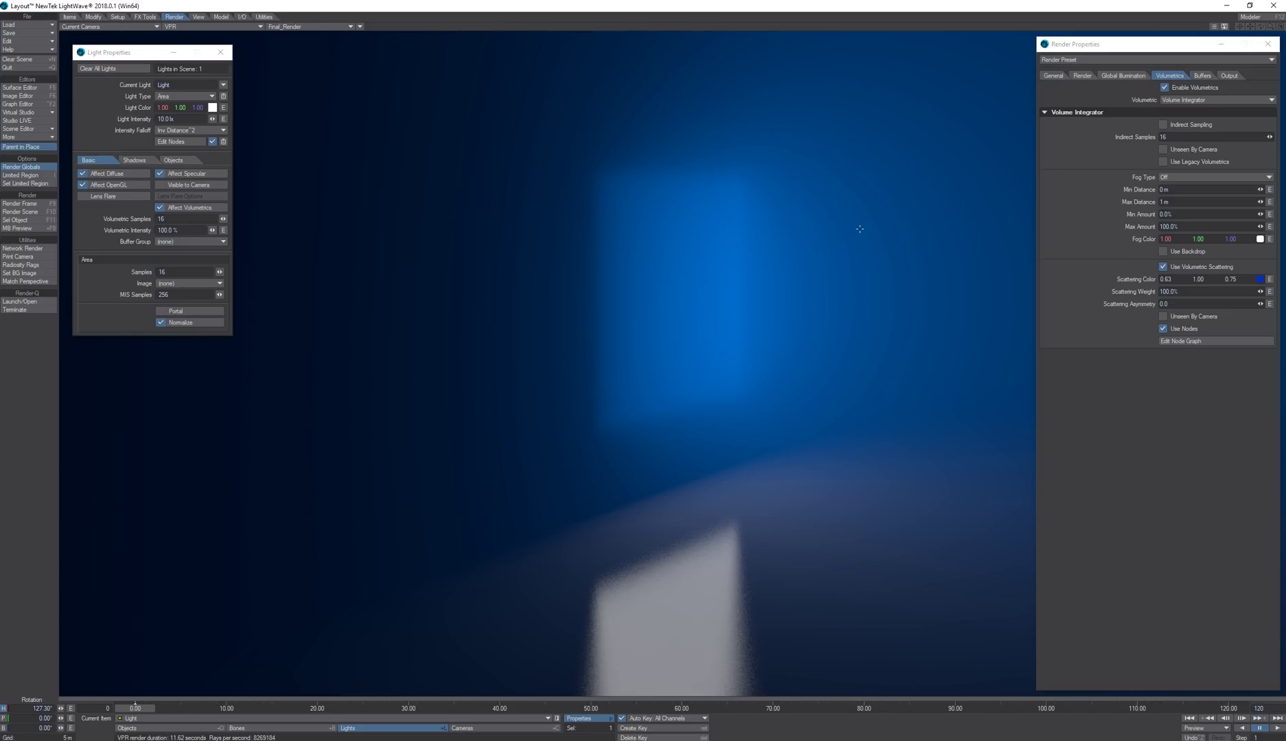
- Set scattering asymmetry to 0.8 and turn the area light to a 36.70° heading to compare the glow
click(1181, 304)
key(Return)
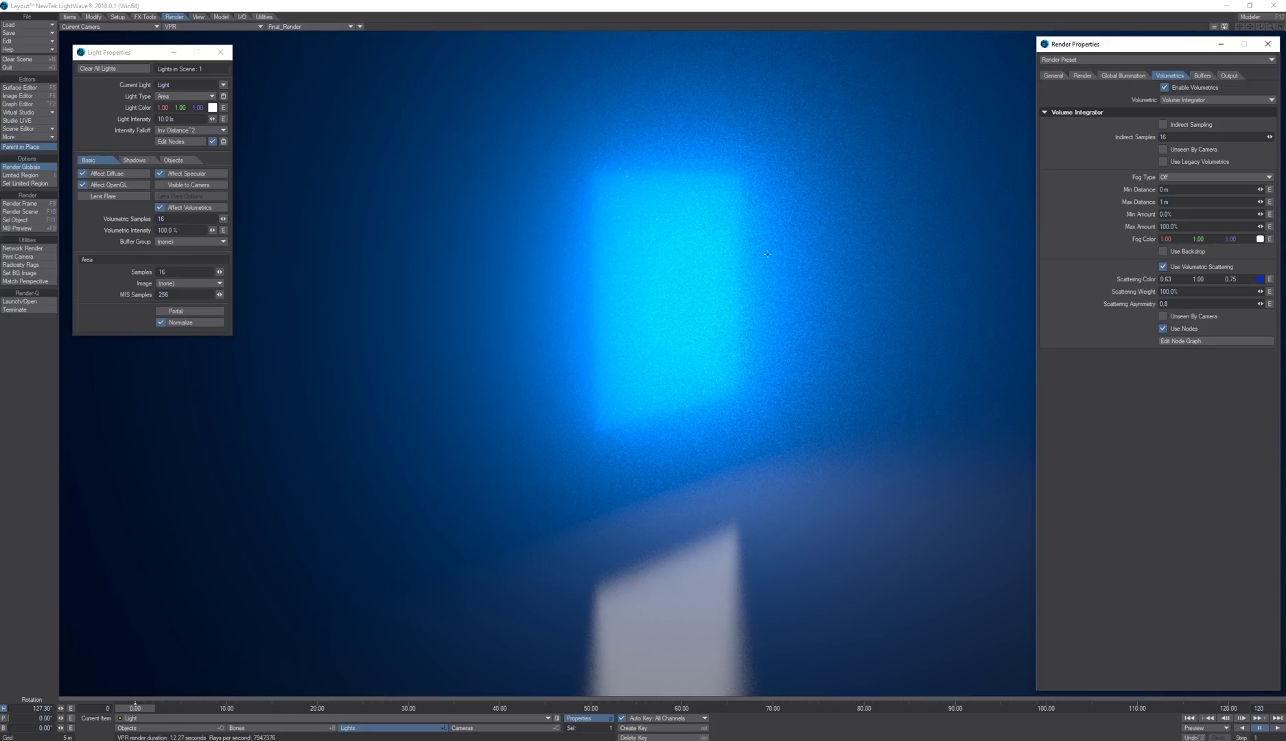
drag(749, 246, 1015, 123)
drag(1107, 49, 657, 60)
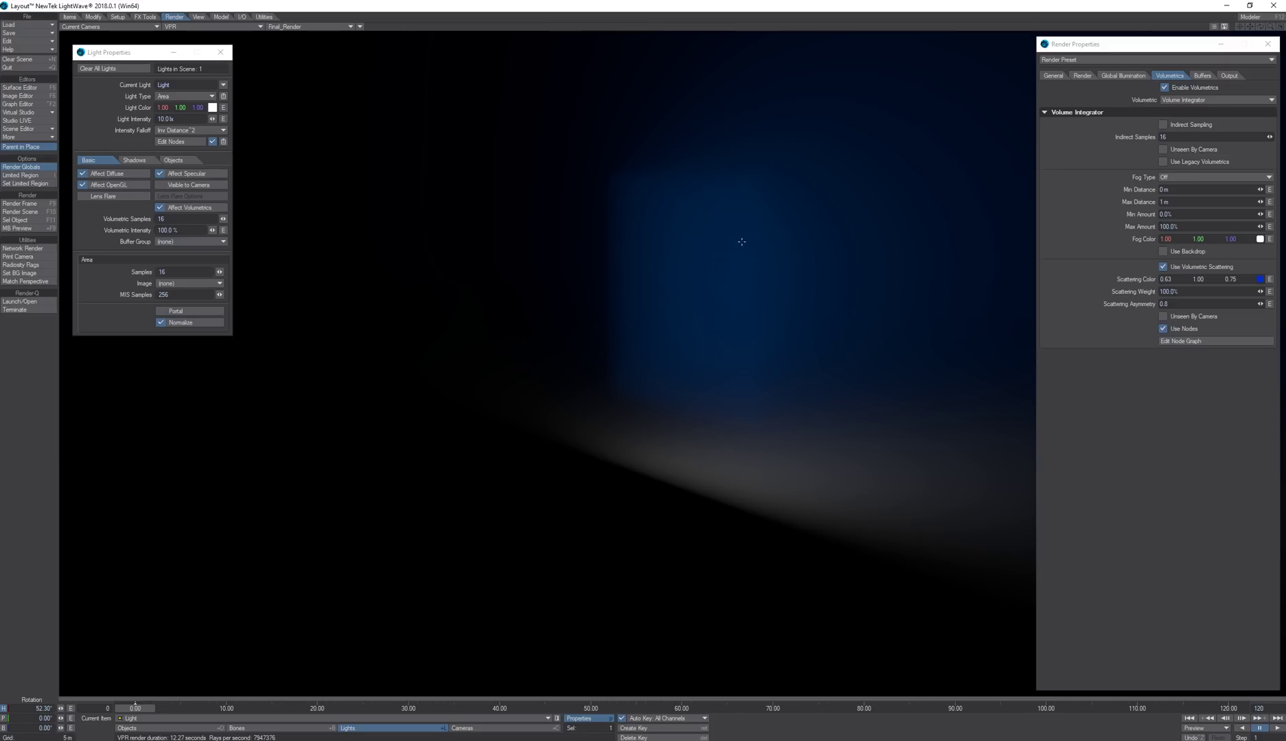
drag(503, 153, 439, 180)
- Try a scattering asymmetry of -0.8 and rotate the light to view the backward glow
click(1180, 304)
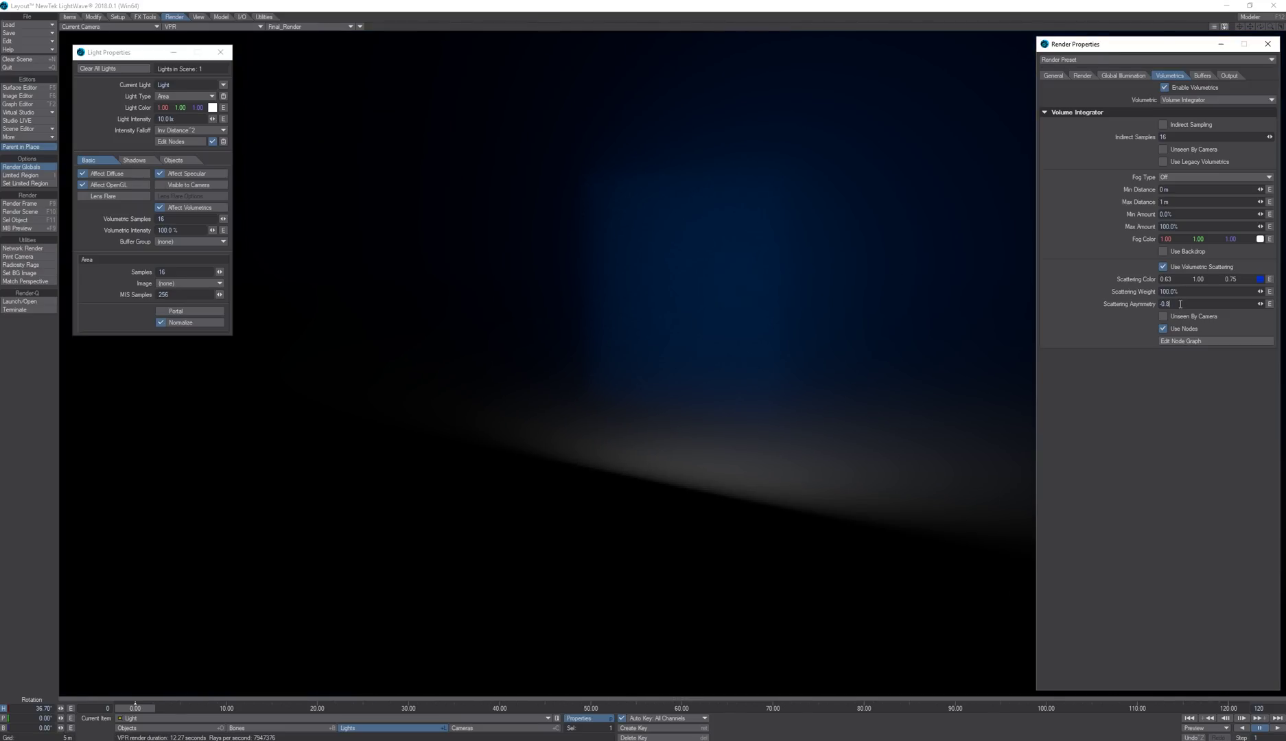
key(Return)
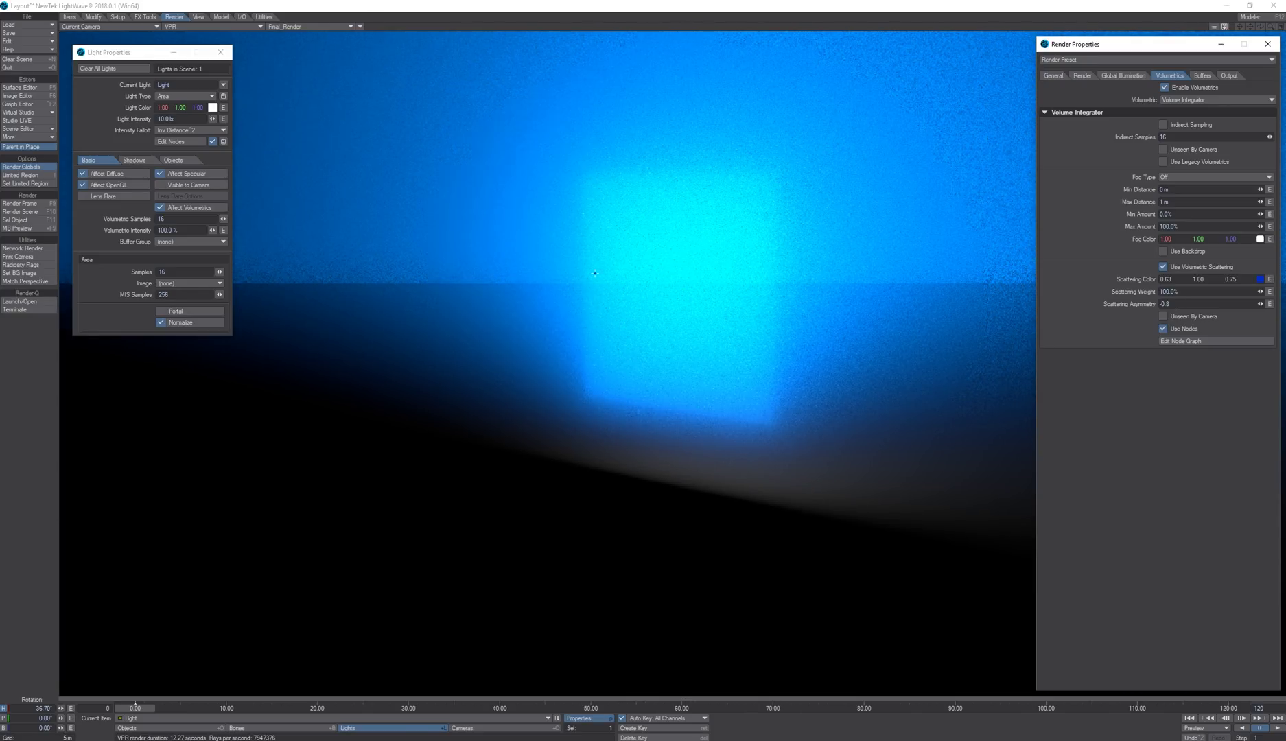
drag(561, 276, 632, 178)
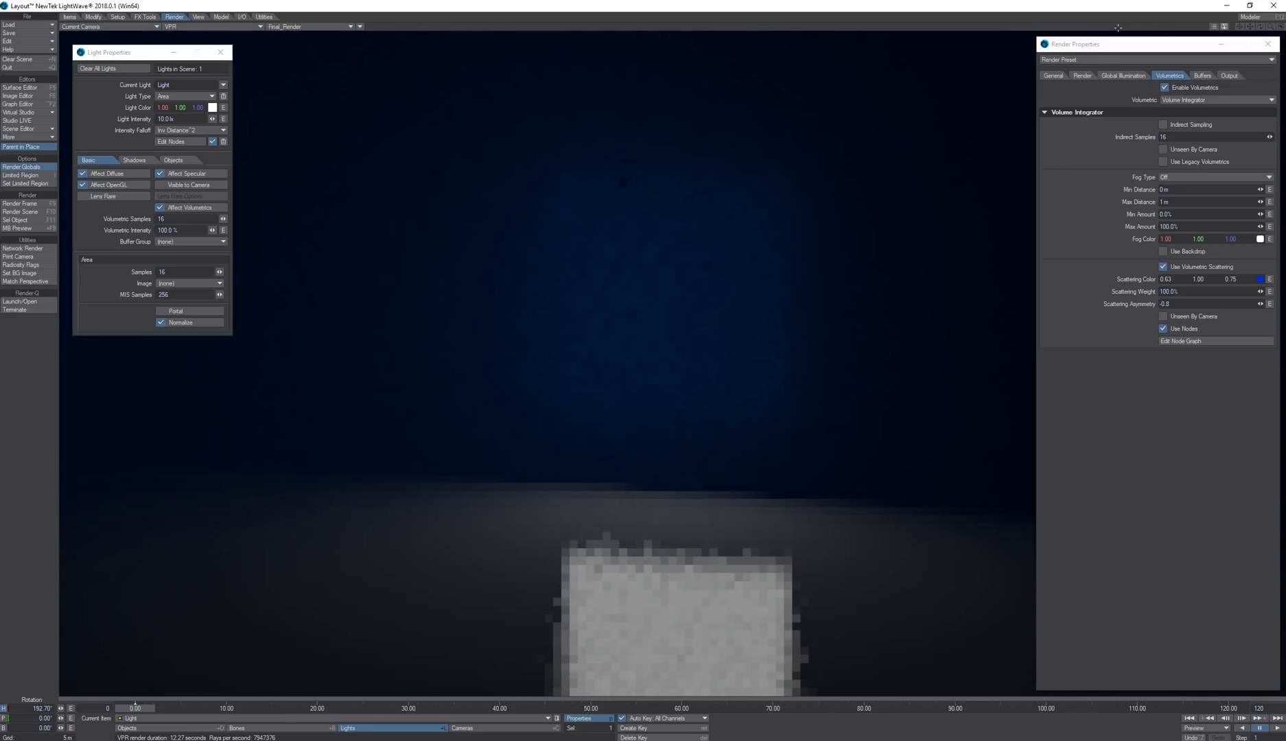
- Reset scattering asymmetry to 0 and turn the area light to about 128° heading
double_click(1191, 304)
text(0)
key(Return)
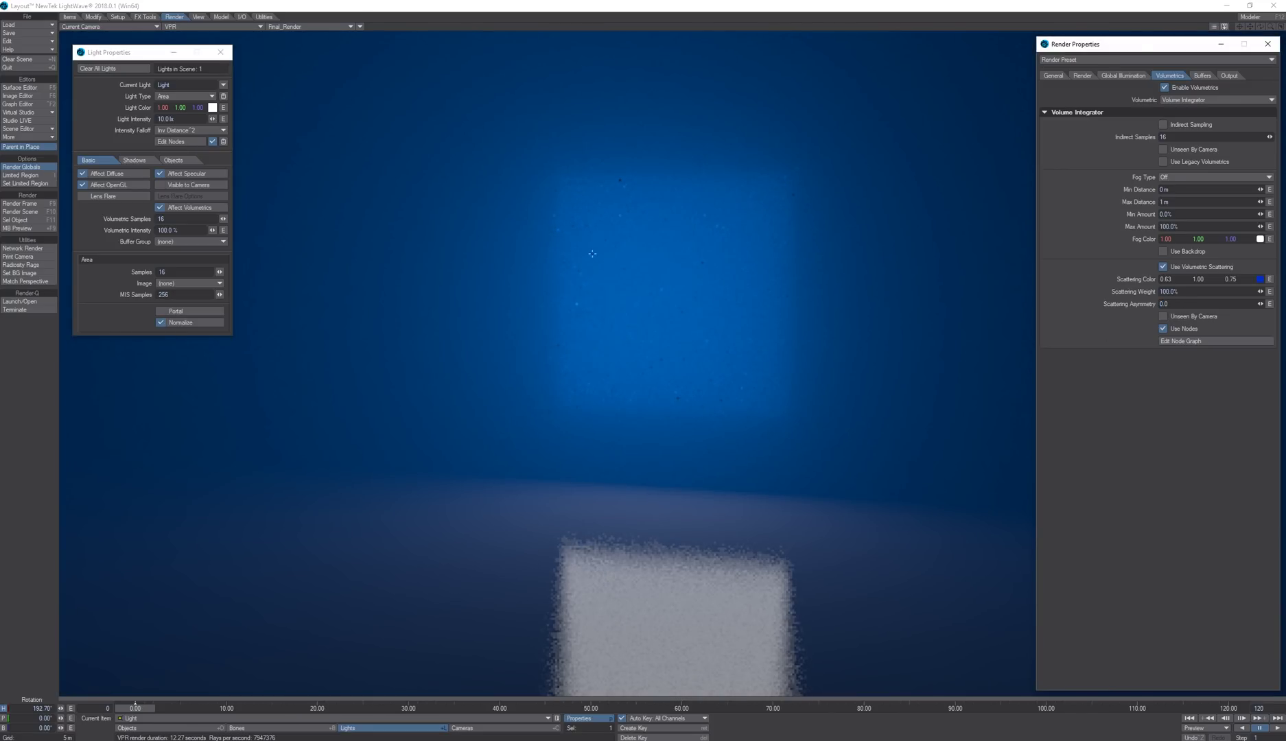
drag(593, 253, 708, 263)
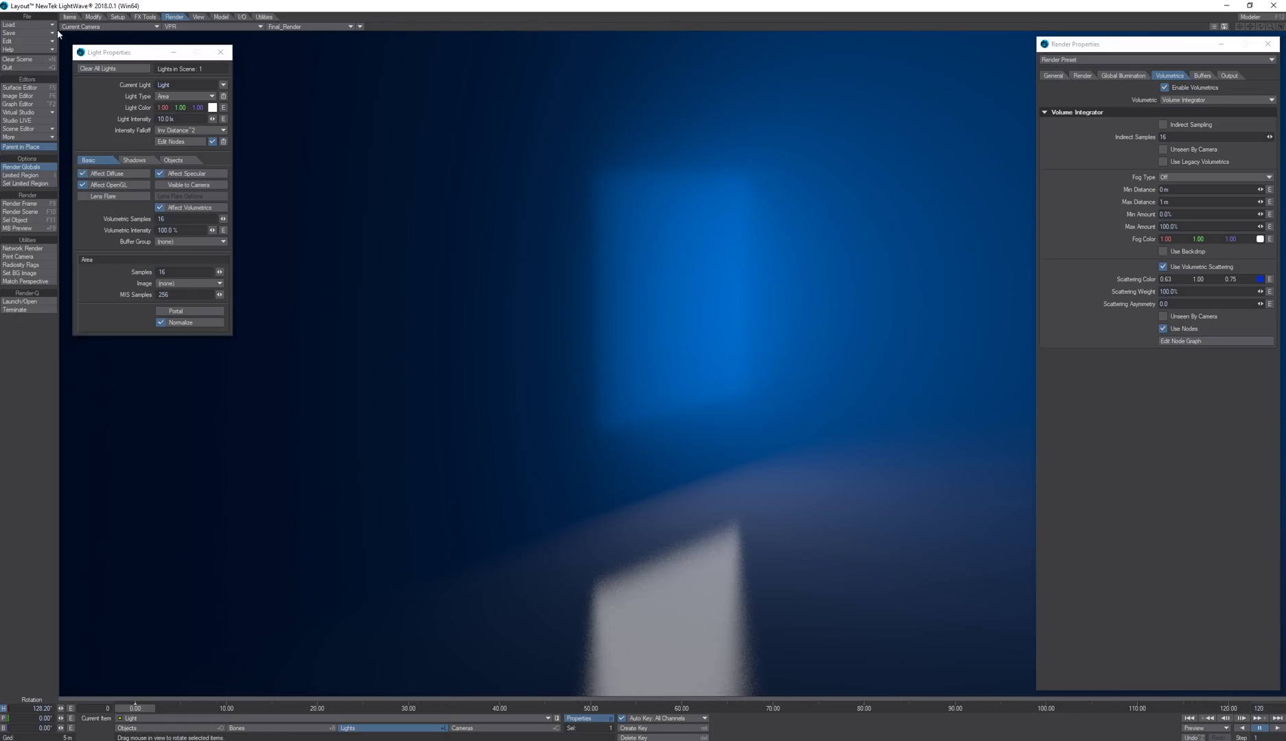
- Load the recent scene Thruster_1.lws, confirming the scene replacement
click(27, 25)
mouse_move(48, 41)
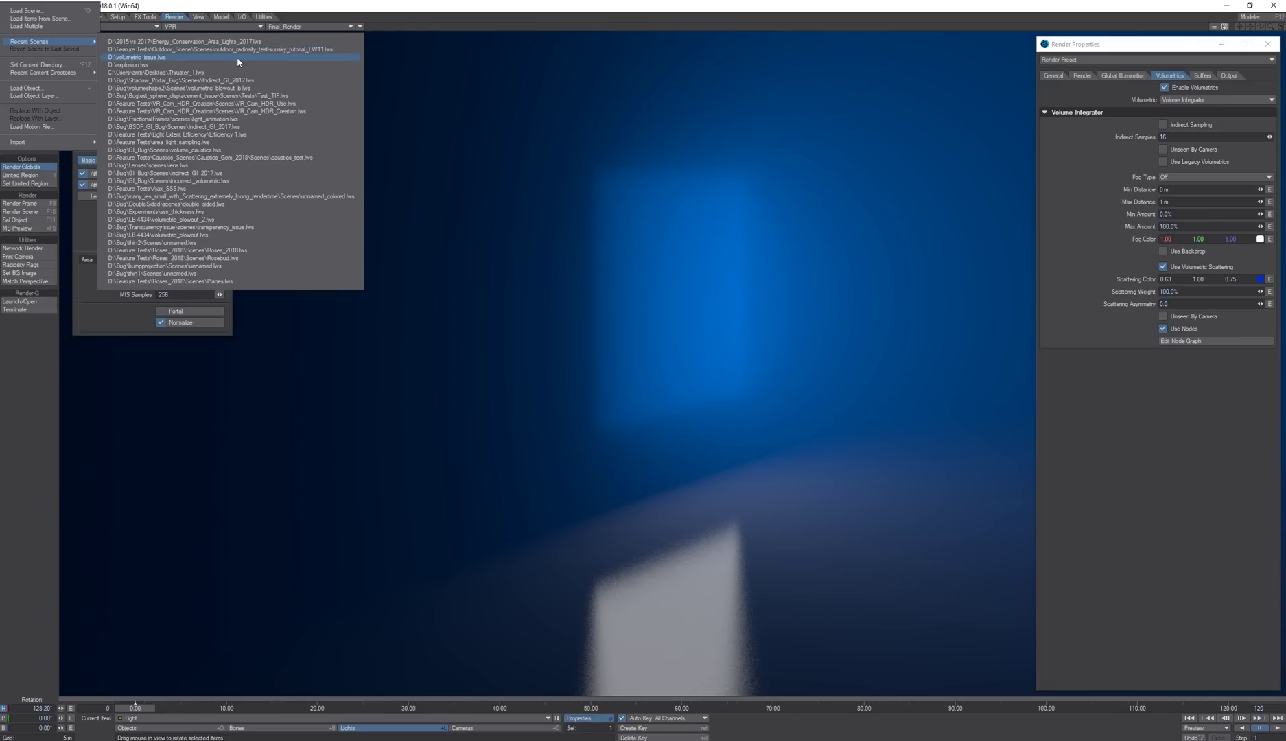
click(282, 70)
click(632, 421)
click(747, 197)
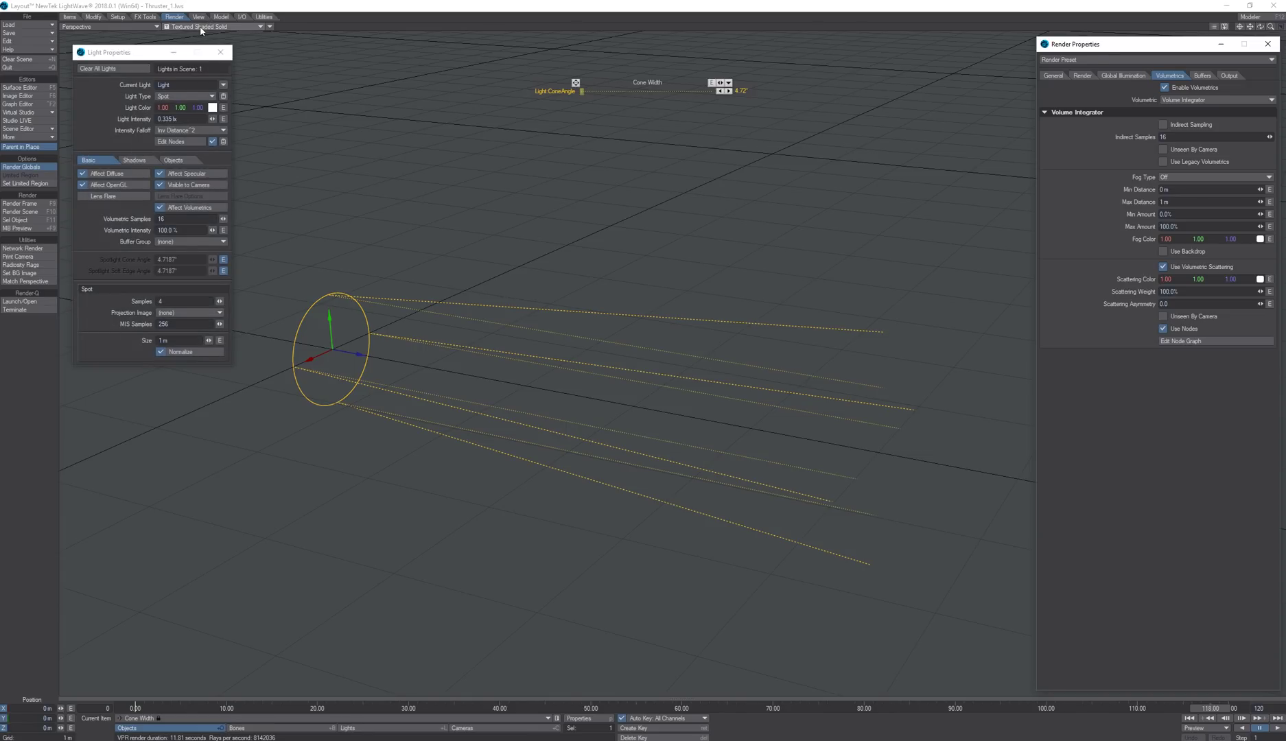
- Switch the viewport to VPR and uncheck Visible to Camera in the spotlight's node graph
click(210, 26)
click(180, 74)
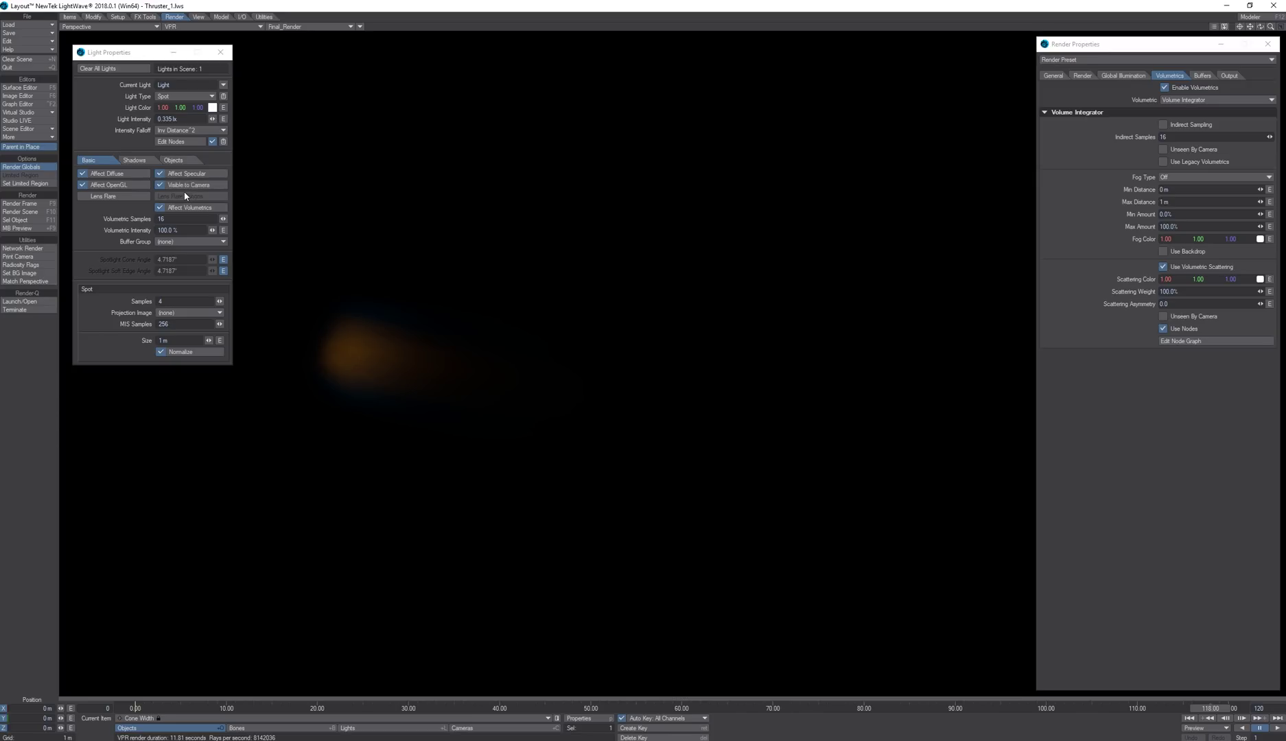
click(179, 142)
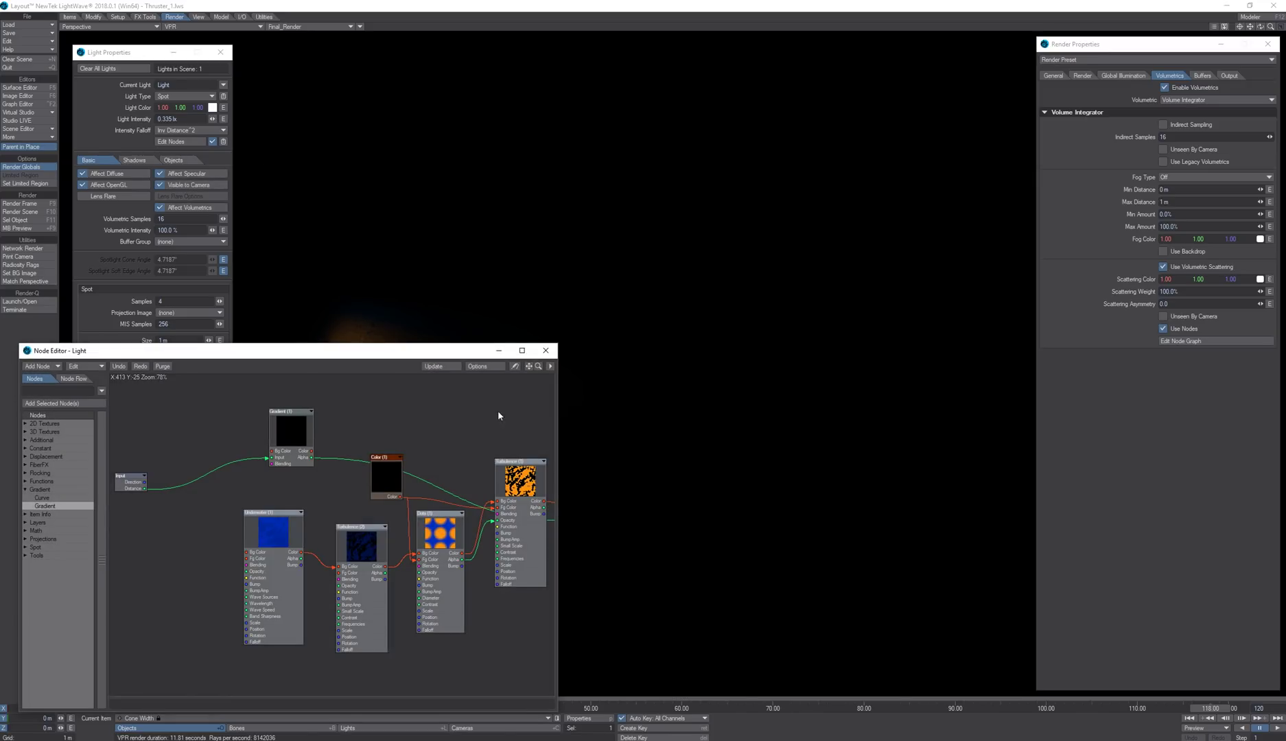
drag(528, 366, 500, 509)
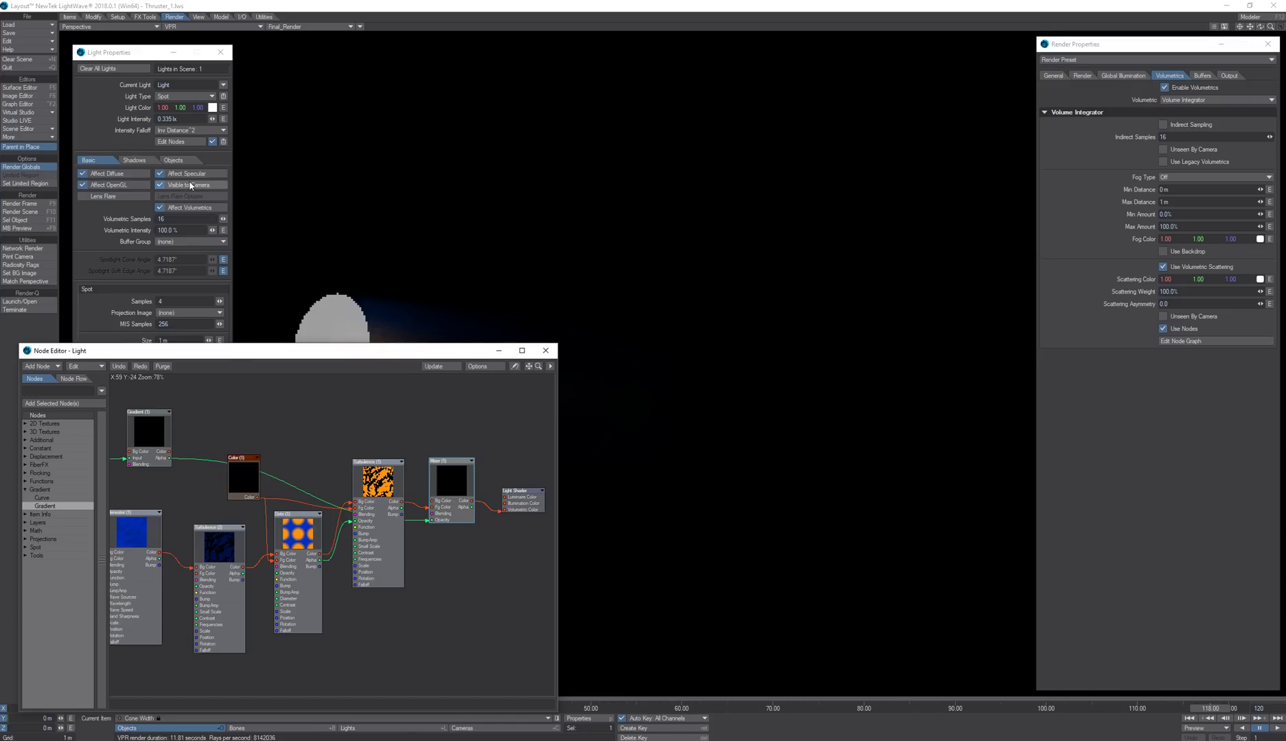
click(191, 186)
click(435, 5)
click(546, 352)
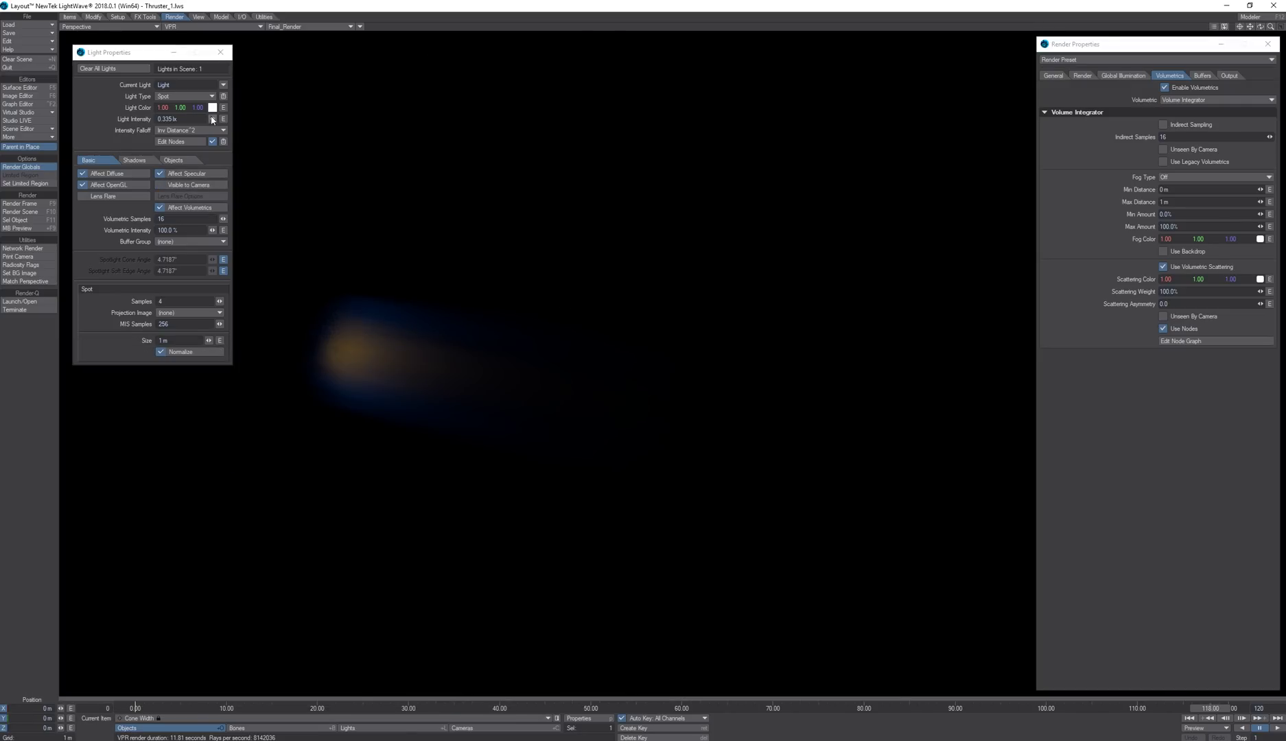
- Raise spotlight intensity to 13.19 lx, undo a trial rotation, and scrub back to frame 59
mouse_move(212, 120)
mouse_down()
mouse_move(247, 115)
mouse_move(213, 121)
mouse_up()
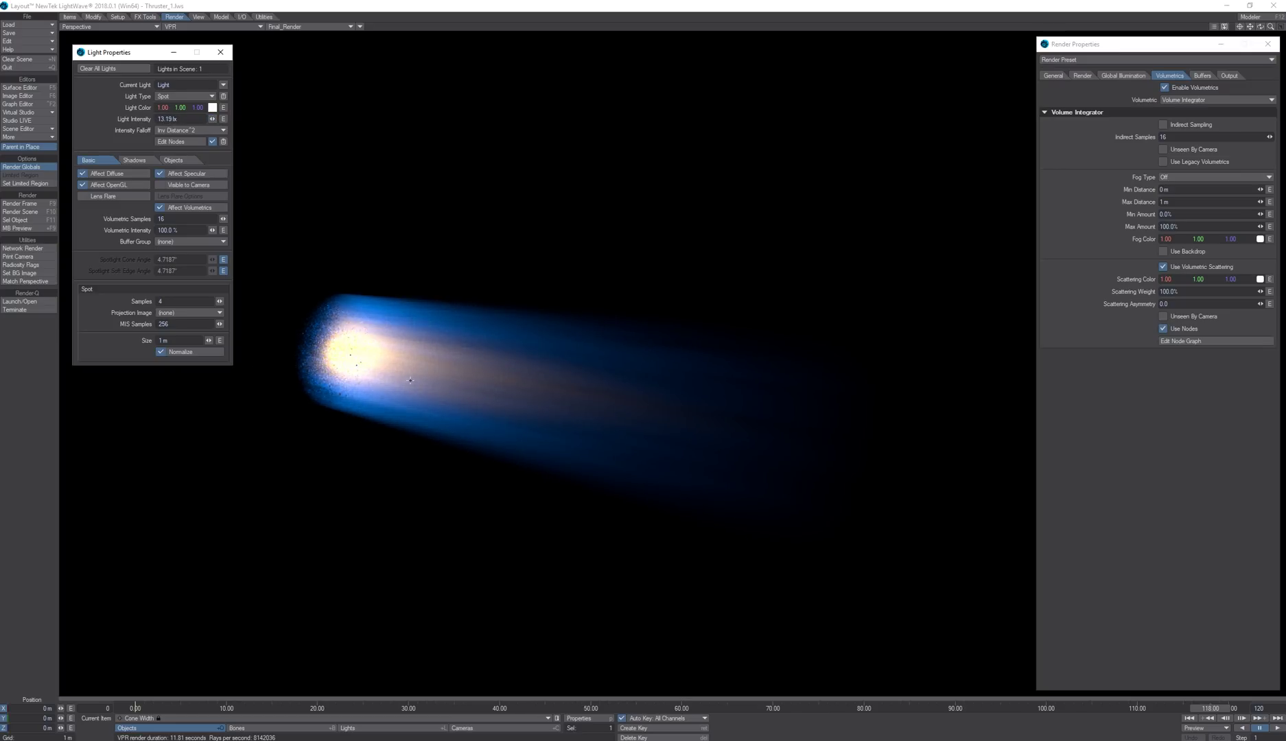
click(391, 729)
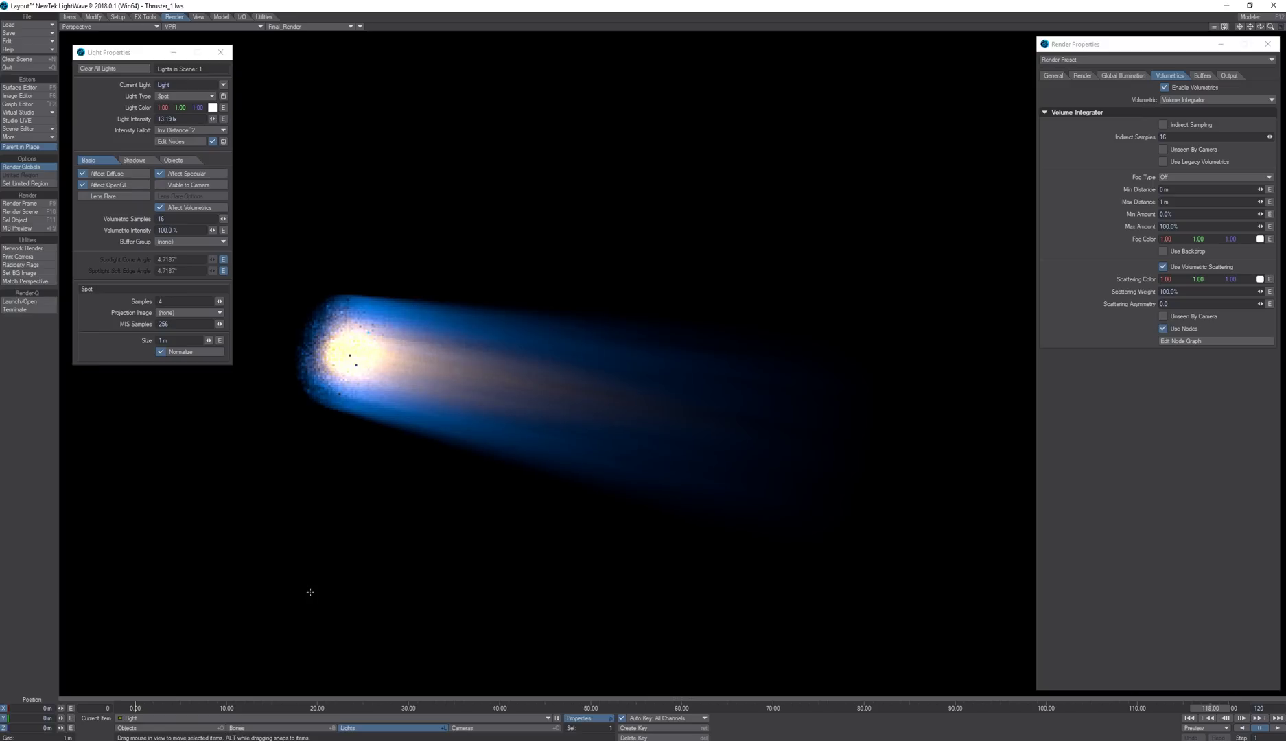
key(y)
drag(407, 571, 611, 581)
key(ctrl+z)
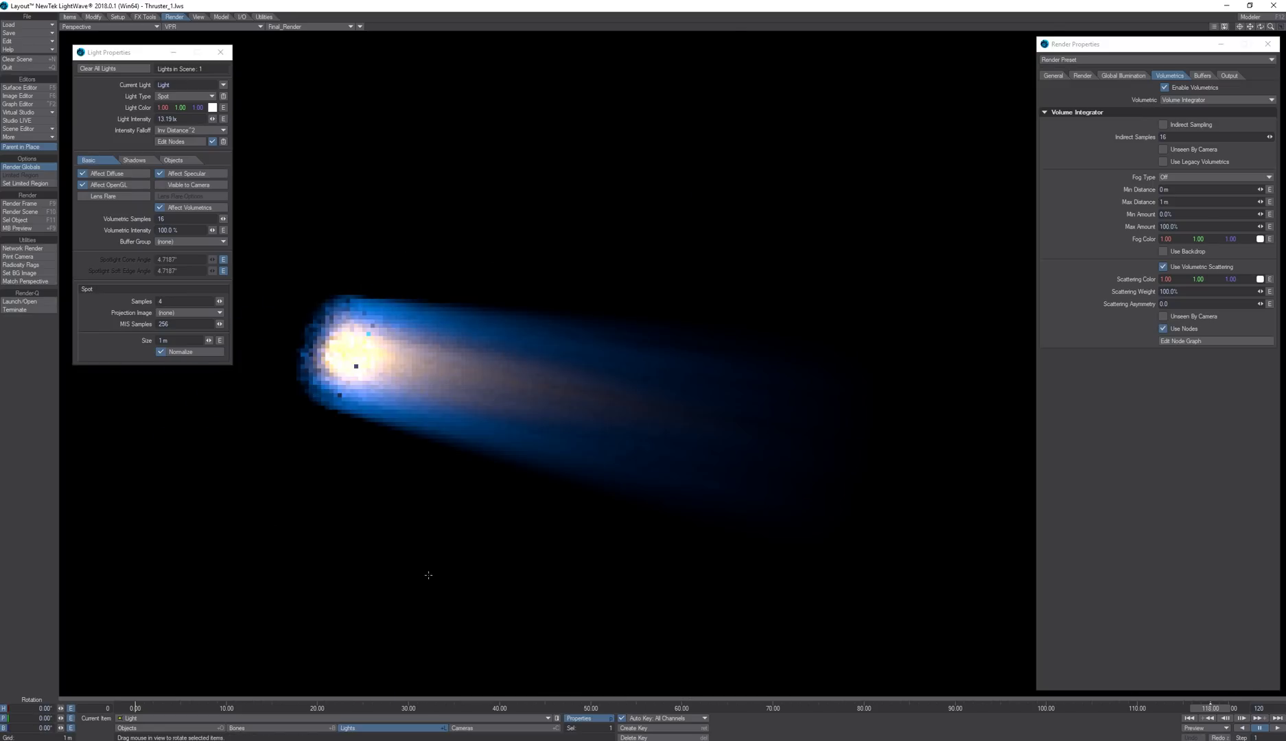
drag(1186, 706, 134, 705)
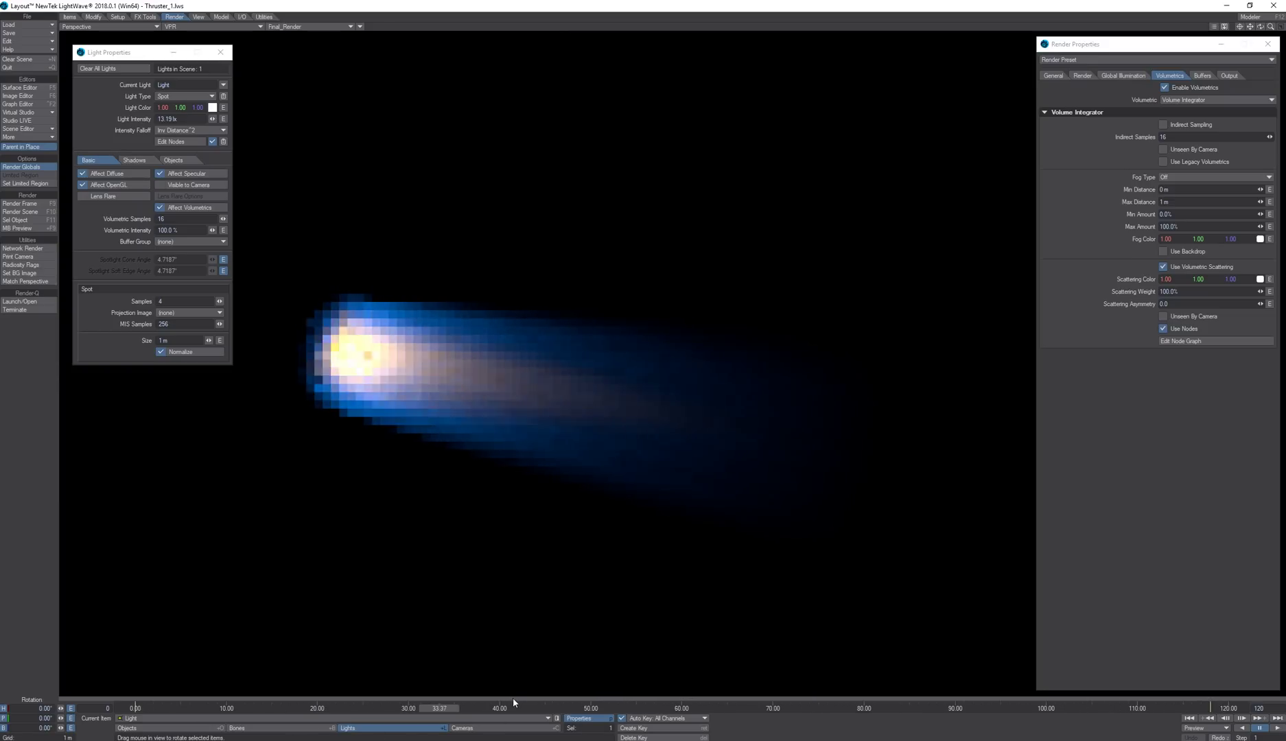